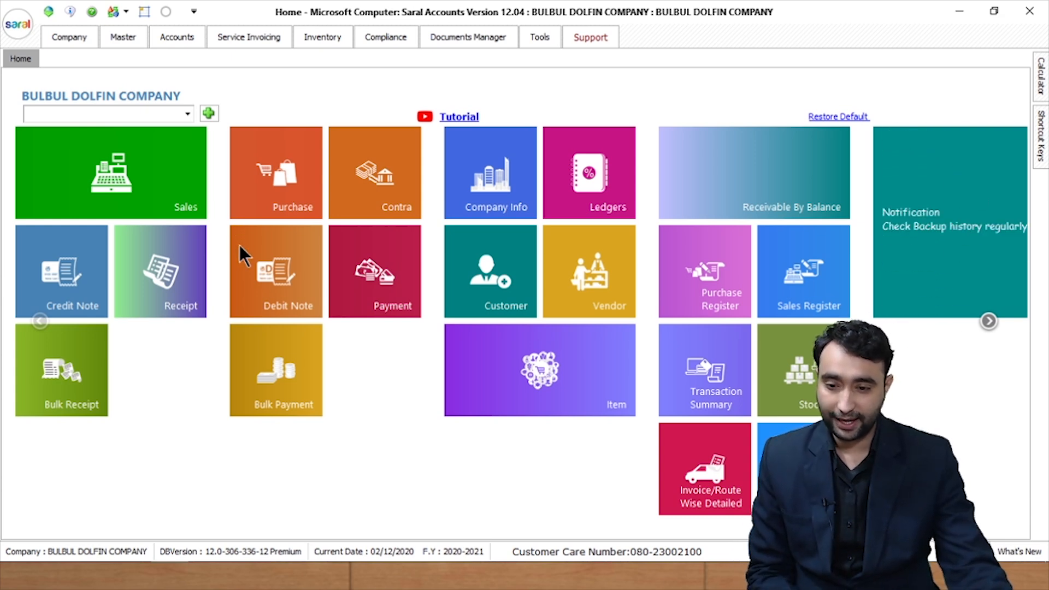
Step: Open the quick entry form for items and begin a new item with the description "tvs 850 keyboard"
click(126, 36)
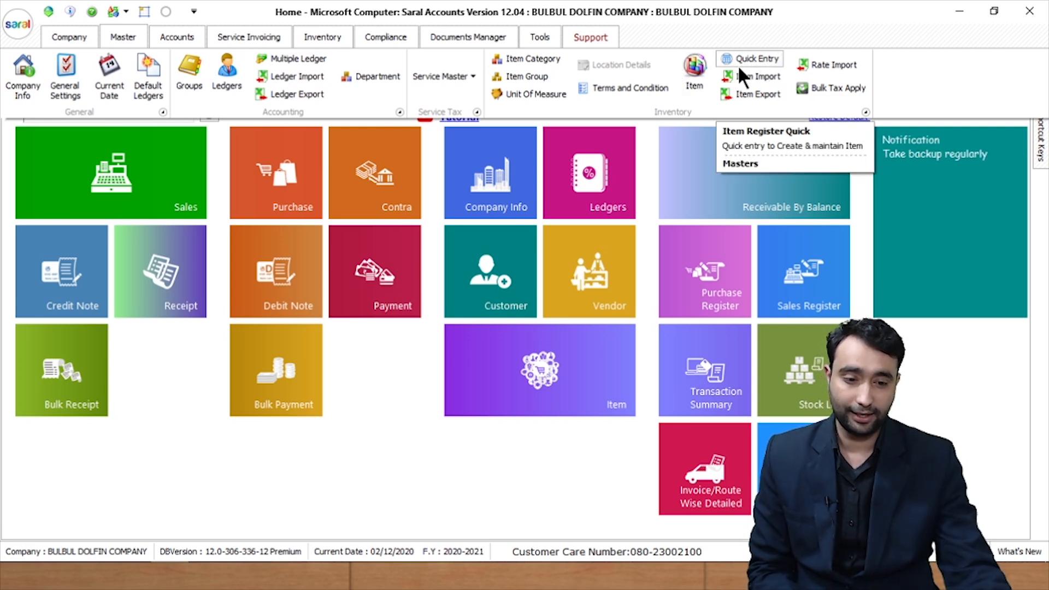
click(756, 57)
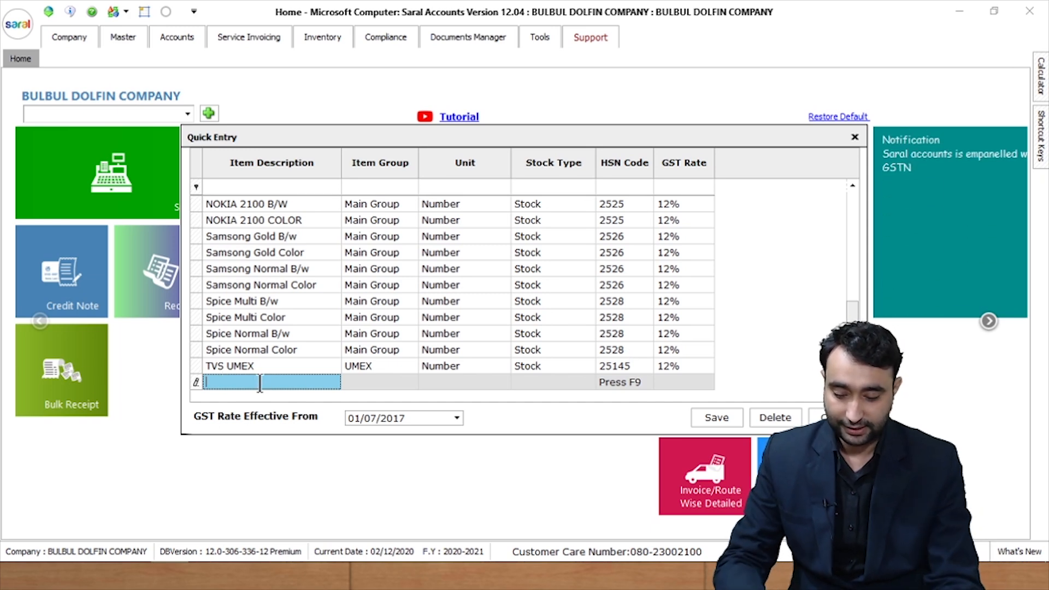
text(tvs 850)
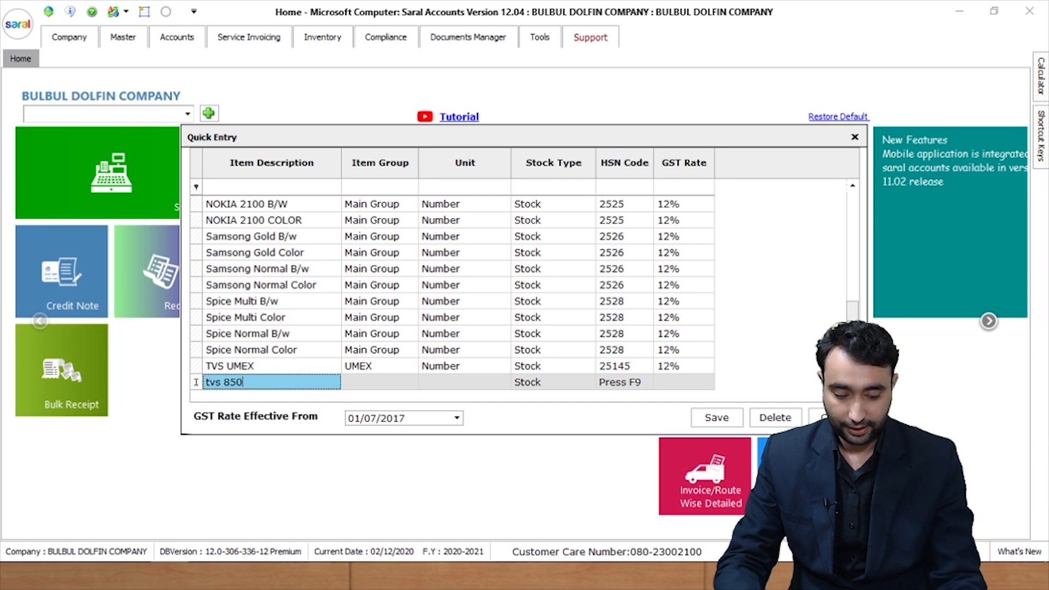
text( keyb)
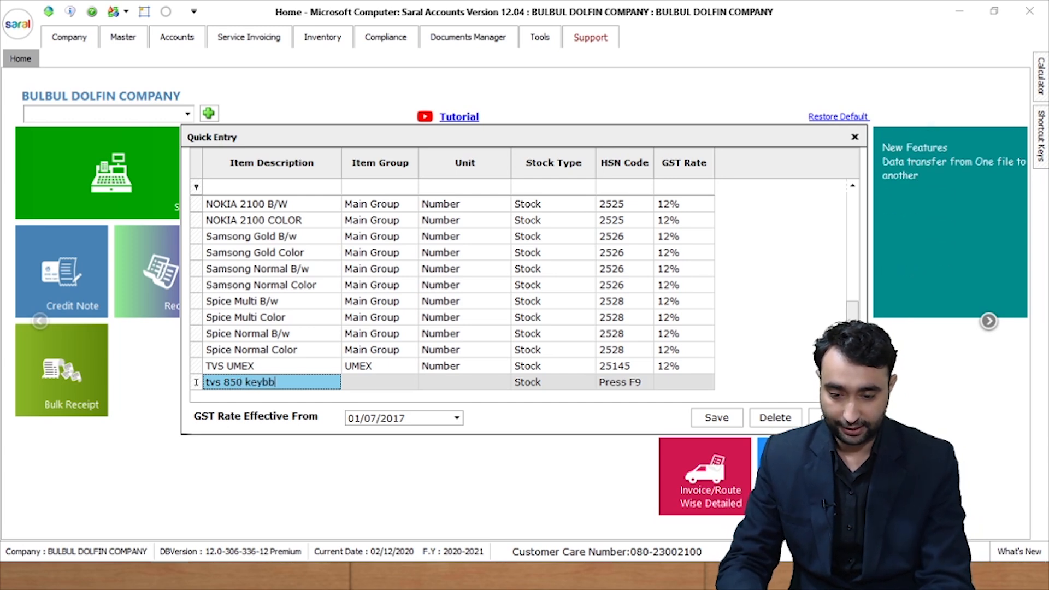
text(oard)
key(Return)
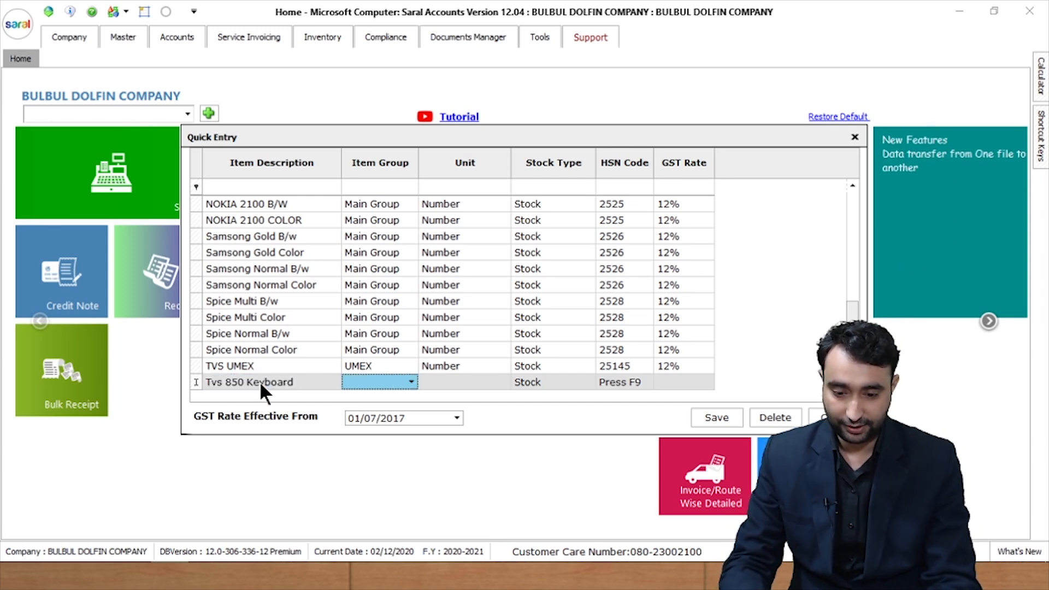
Step: Complete the keyboard item with group TVS, unit Number, stock type Stock, HSN code 25145 and GST rate 18%
text(tvs)
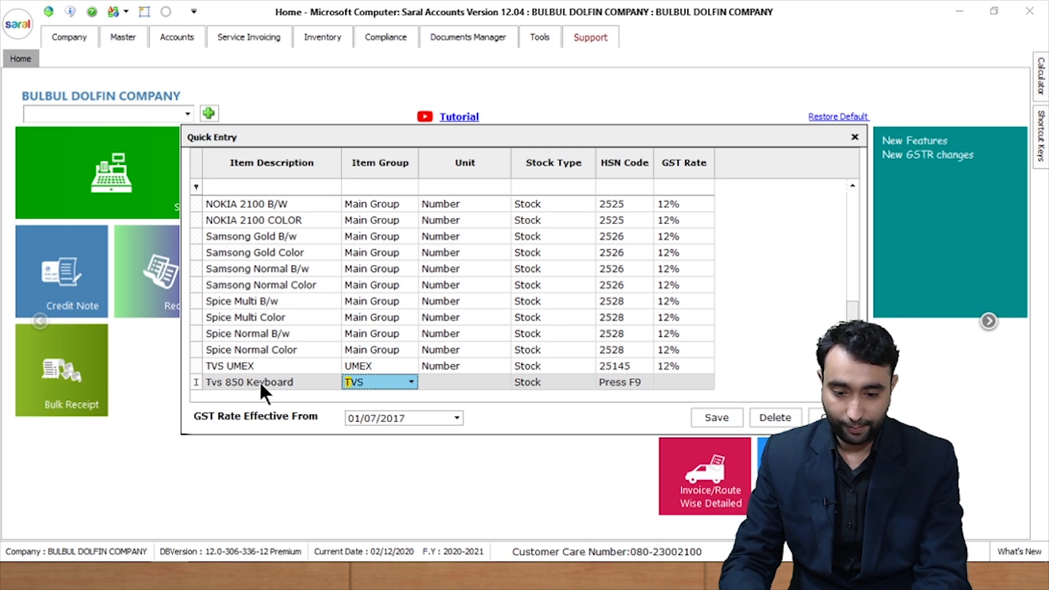
key(Return)
text(n)
key(Return)
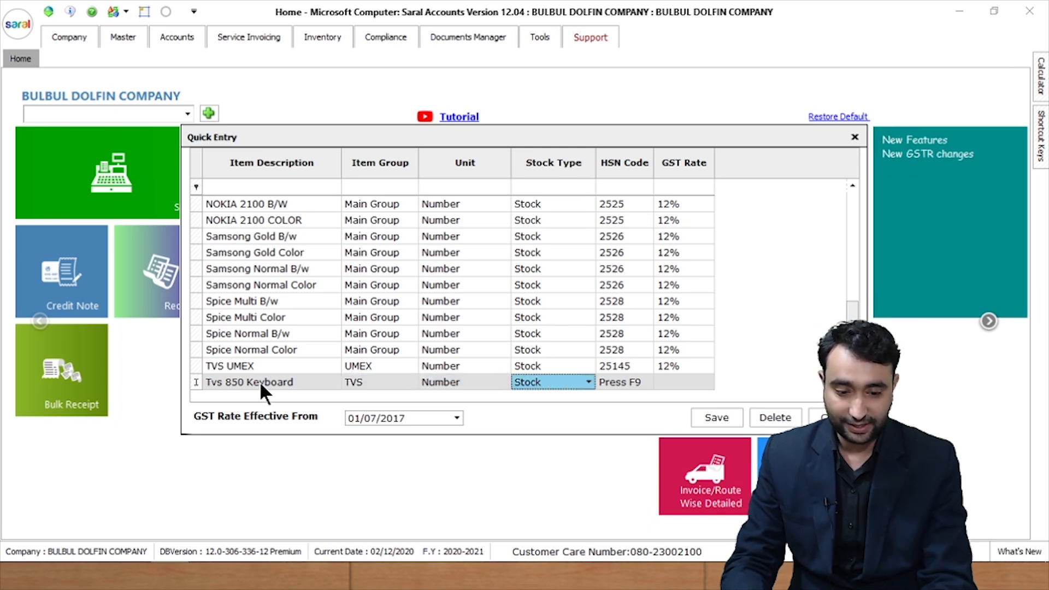
key(Return)
text(25145)
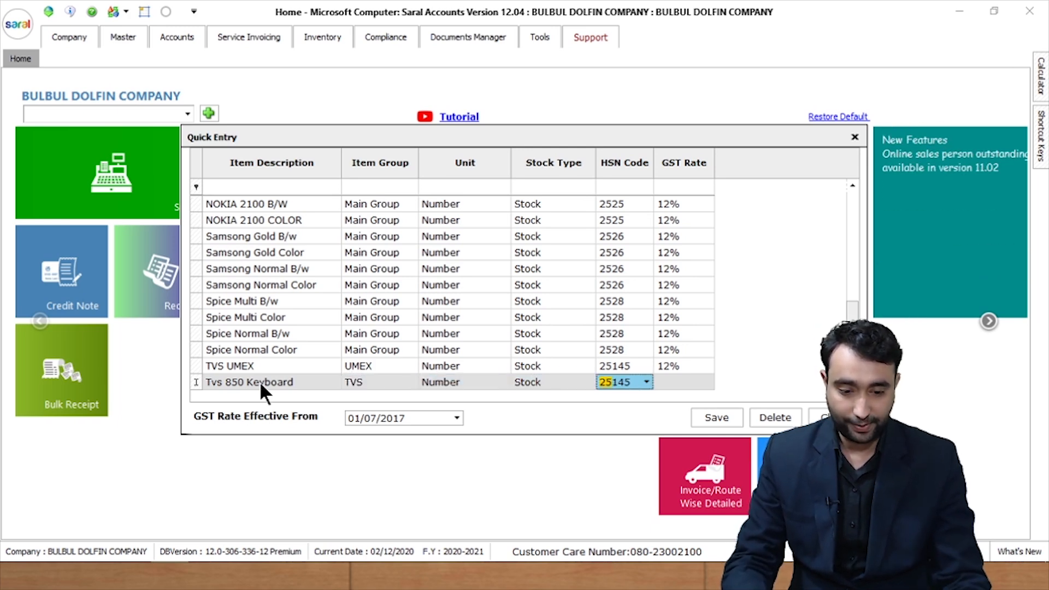
key(Return)
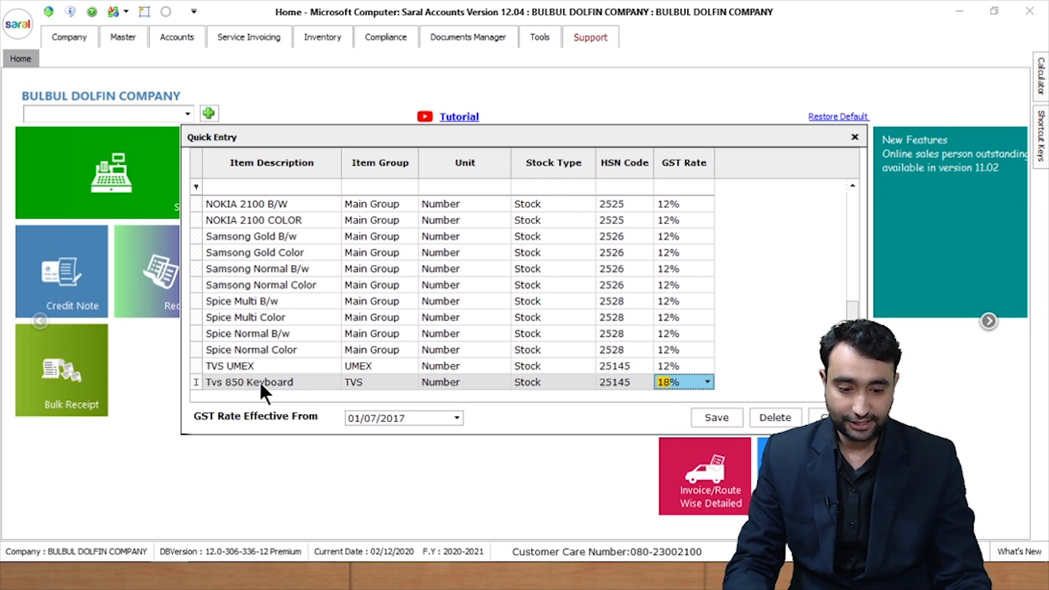
text(18)
key(Return)
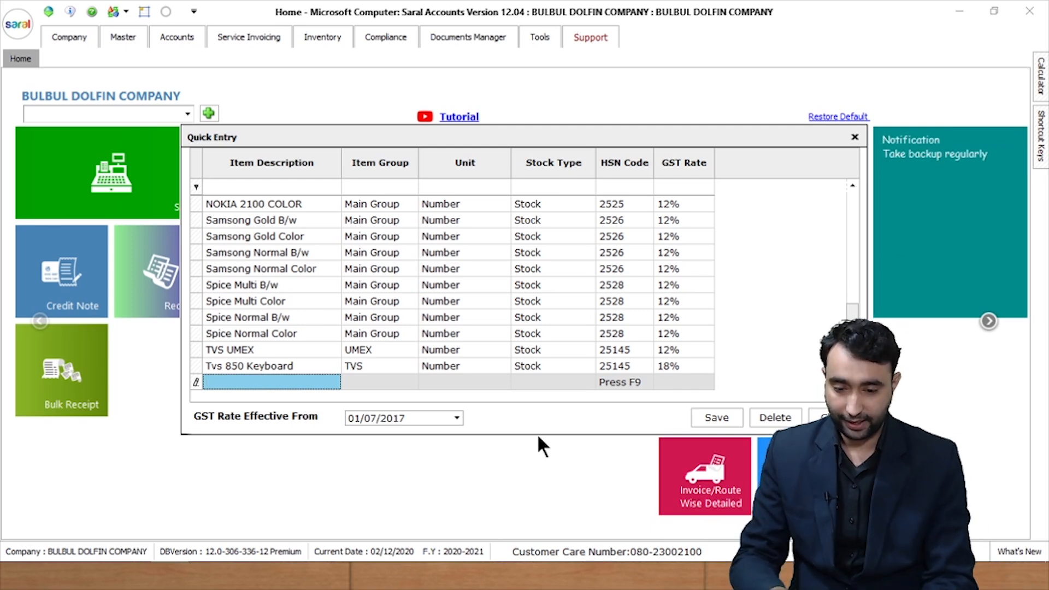
Step: Add a second item described as "dell key" with item group Dell, unit Number and stock type Stock
text(dell )
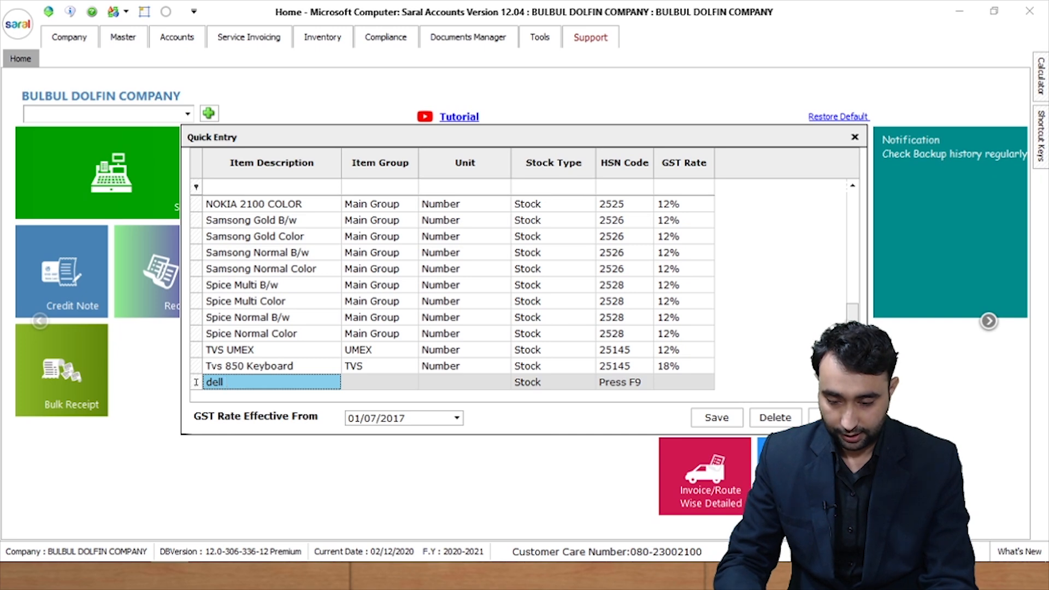
text(key)
key(Return)
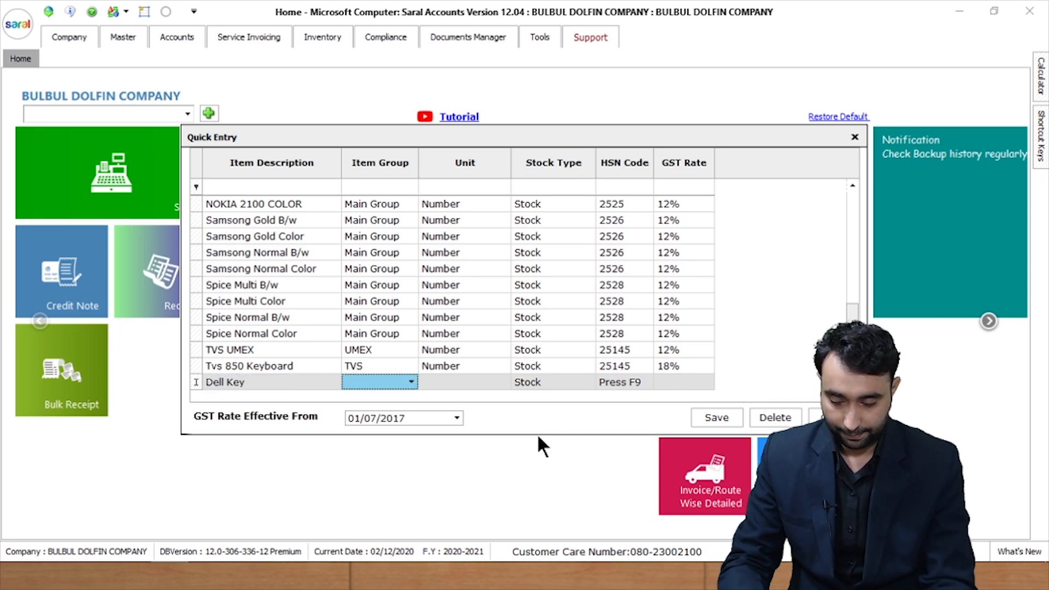
text(Dell)
key(Return)
text(Number)
key(Return)
key(Return)
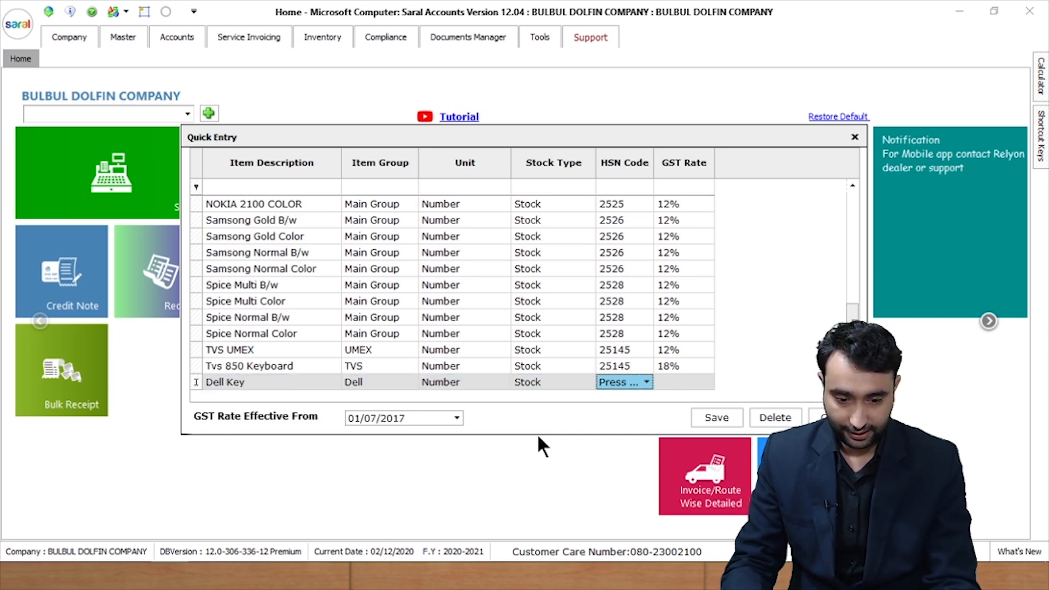
Step: Give the Dell Key item HSN code 25145 and GST rate 18%, save the entries and close quick entry
text(25145)
key(Return)
text(18)
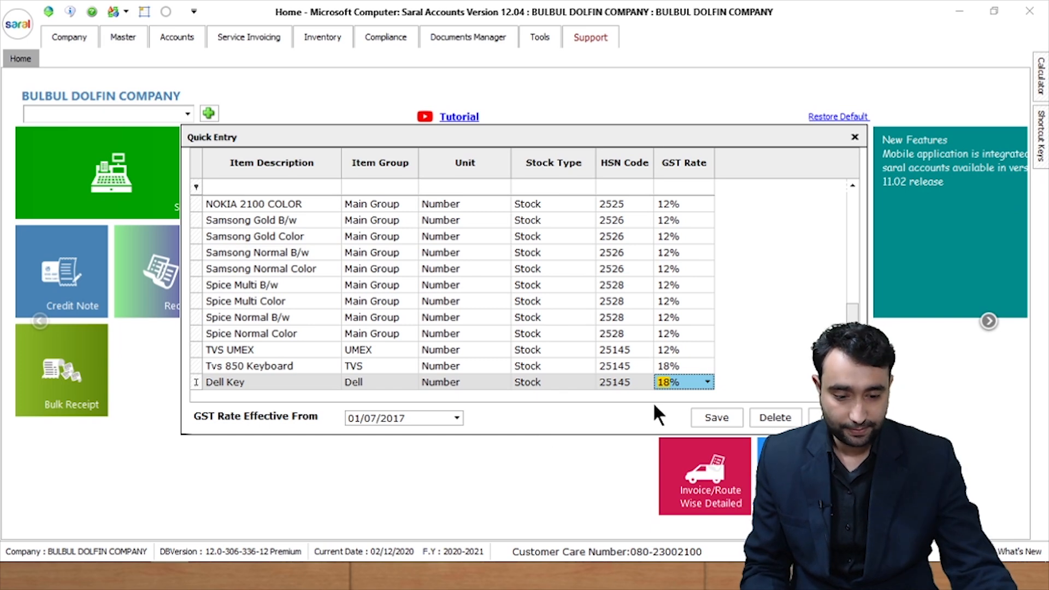
click(717, 418)
key(Return)
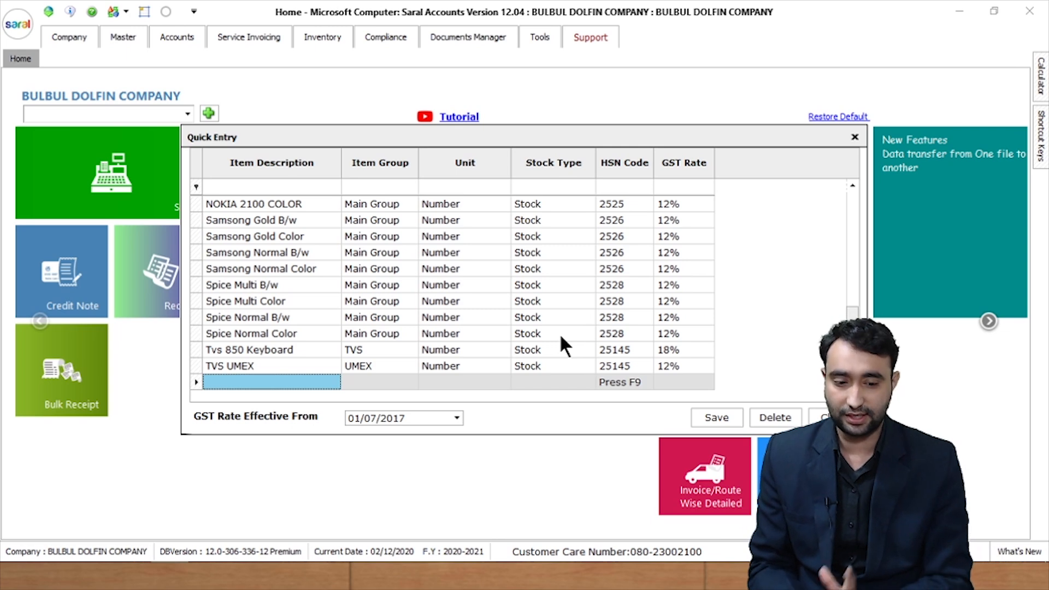
key(Escape)
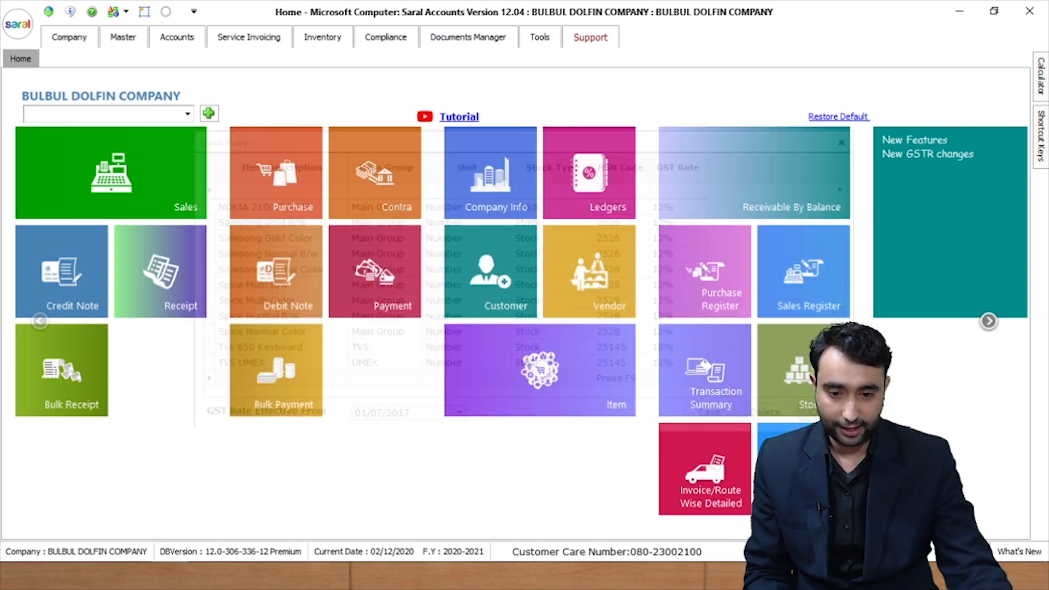
Step: In the item master, rename the existing item Lg-5560 B/w as Lg-5560 and save it
click(128, 39)
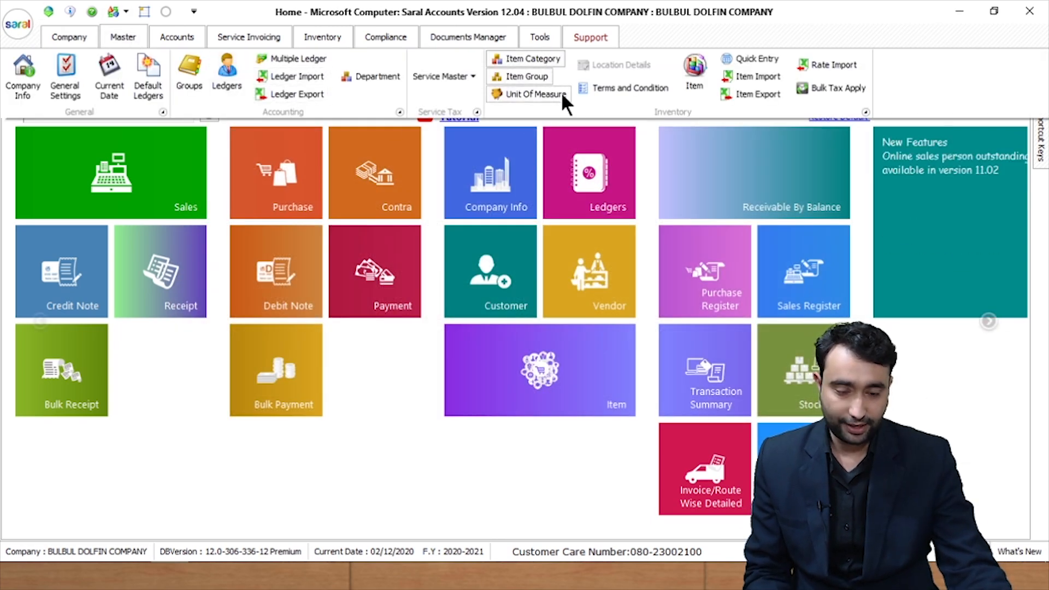
click(697, 74)
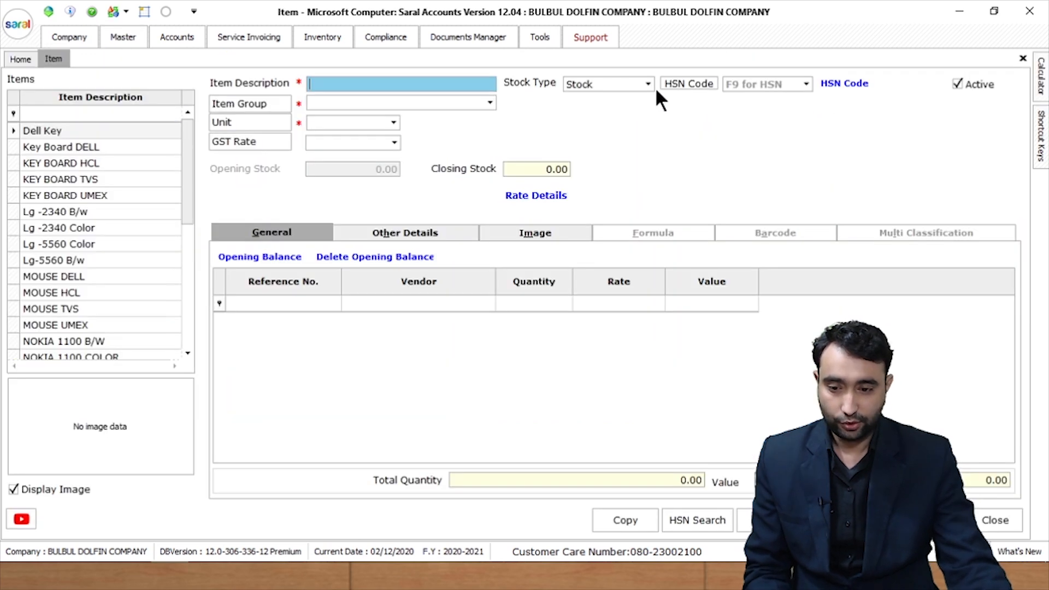
mouse_move(186, 150)
mouse_down()
mouse_move(179, 272)
mouse_move(185, 142)
mouse_up()
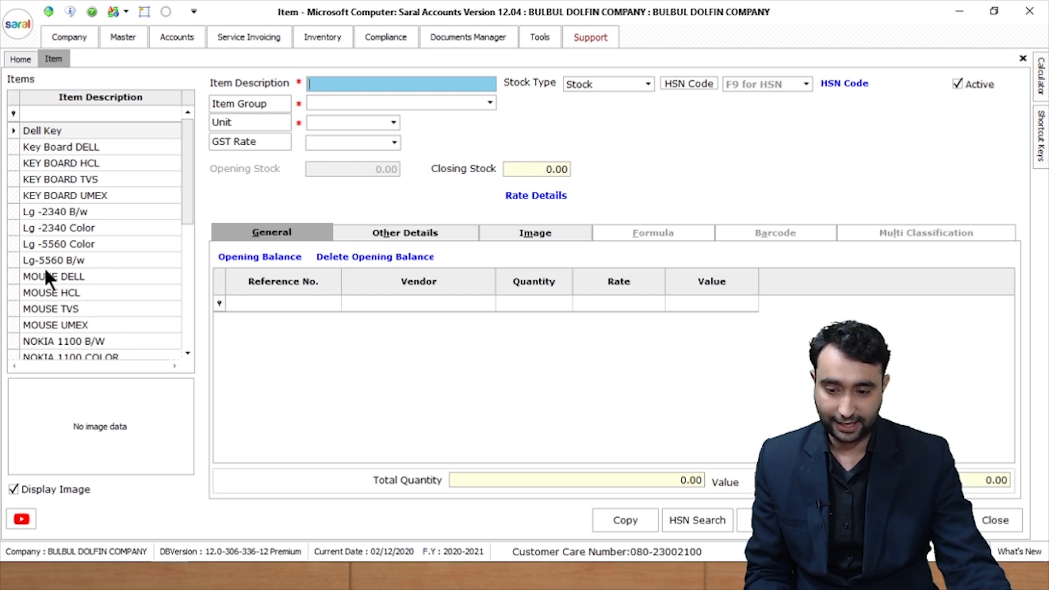
click(77, 257)
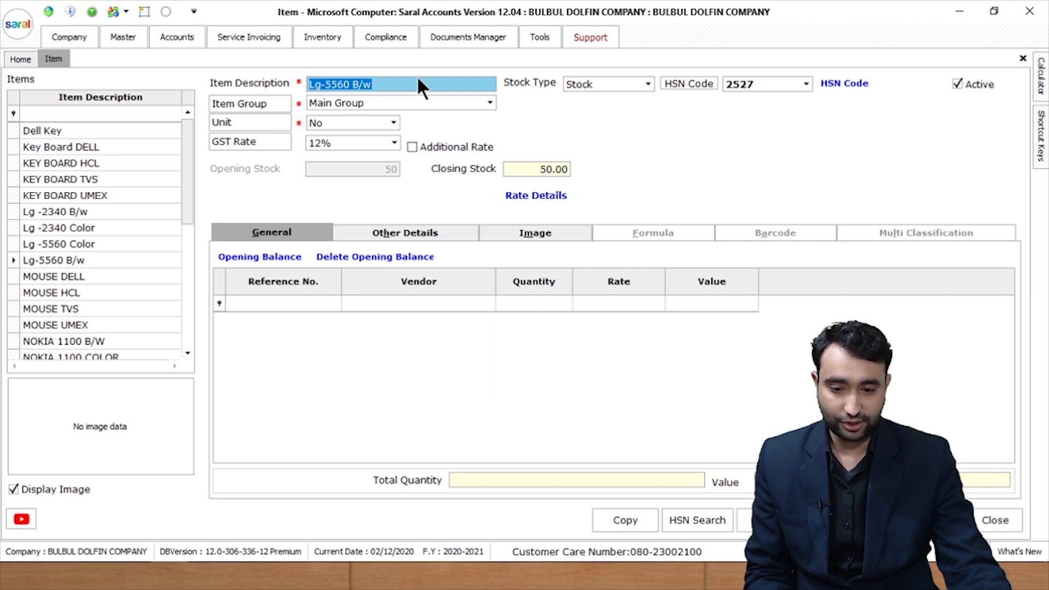
click(382, 84)
key(BackSpace)
key(BackSpace)
key(BackSpace)
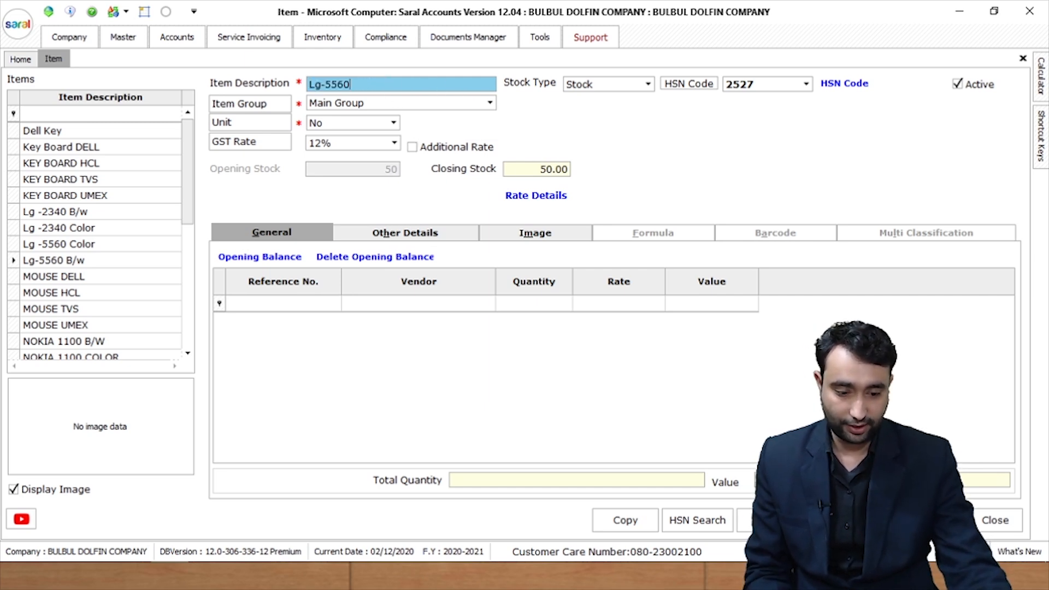
click(851, 521)
click(541, 313)
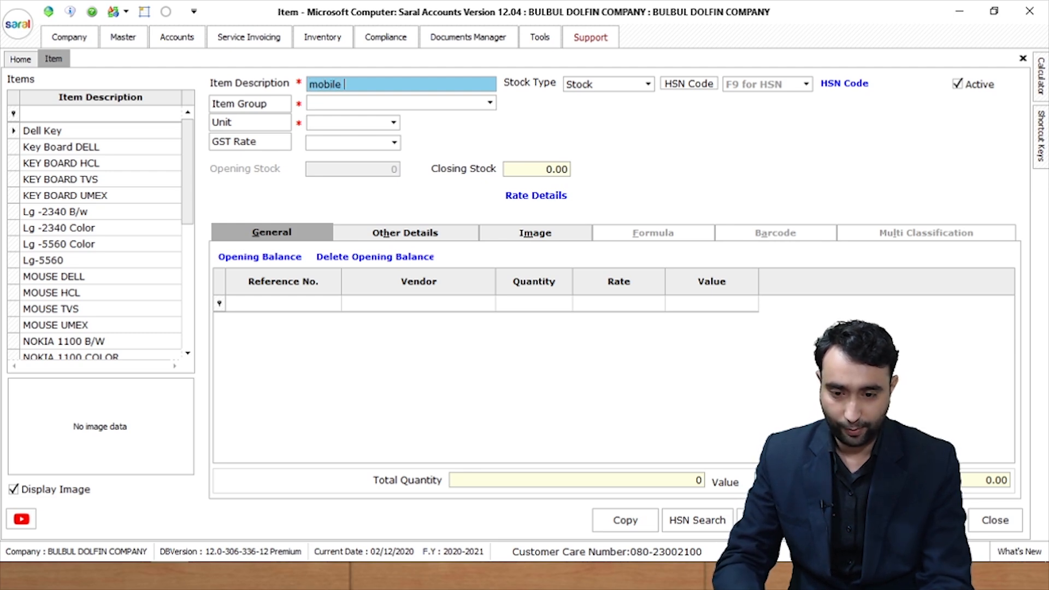
Step: Create a new item described as "mobile" with stock type Stock, HSN code 2526 and item group Main Group
key(Tab)
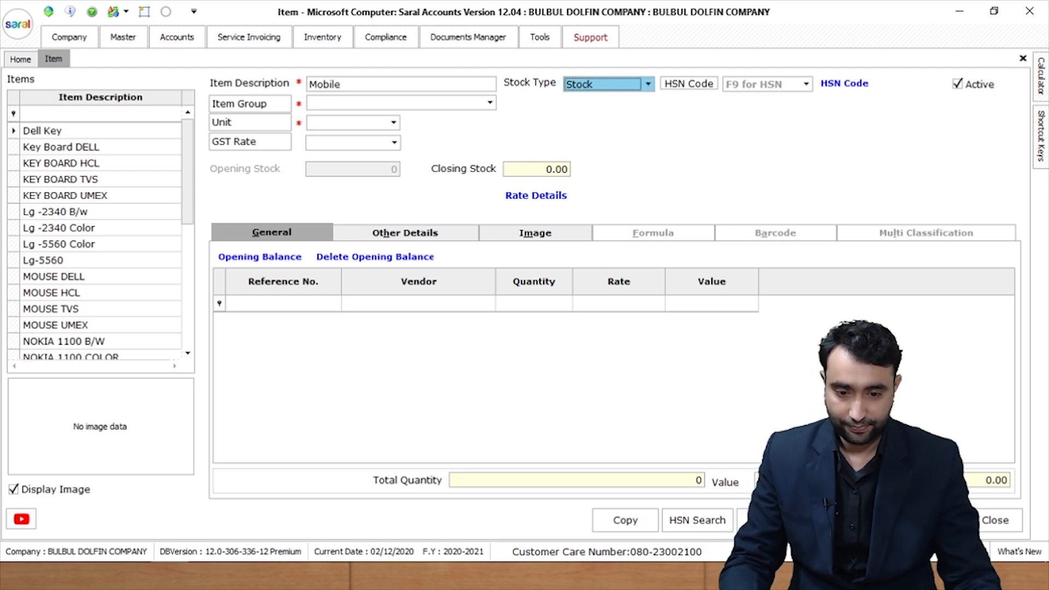
click(650, 84)
click(617, 97)
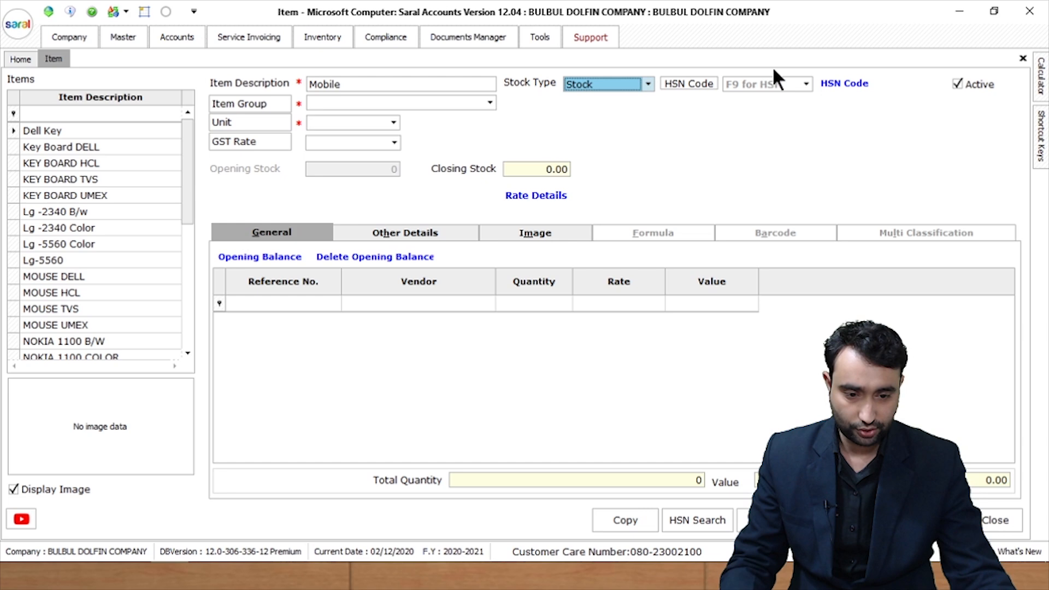
click(806, 85)
click(769, 165)
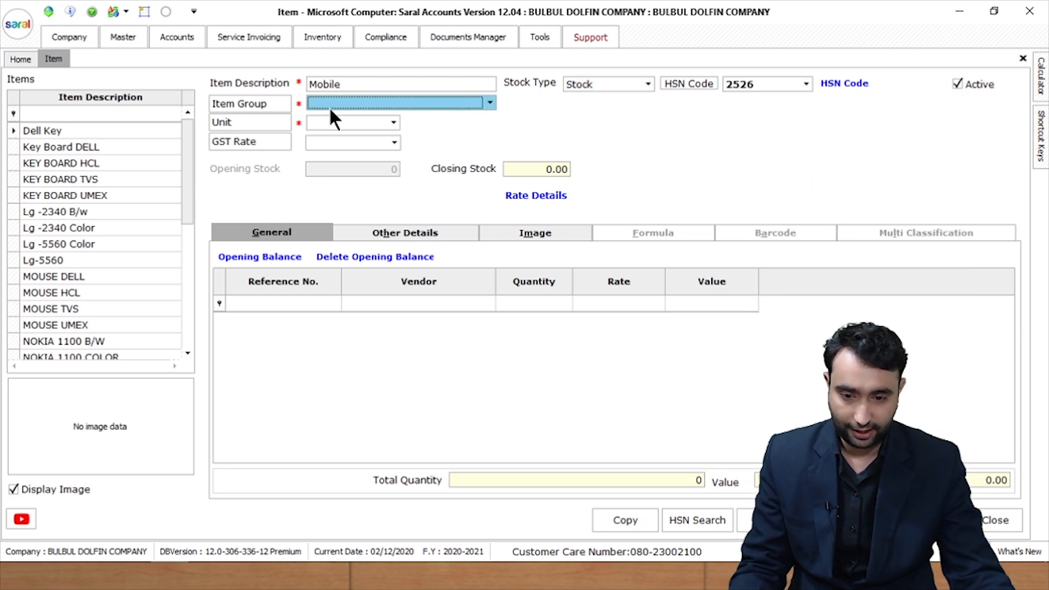
click(448, 102)
click(375, 115)
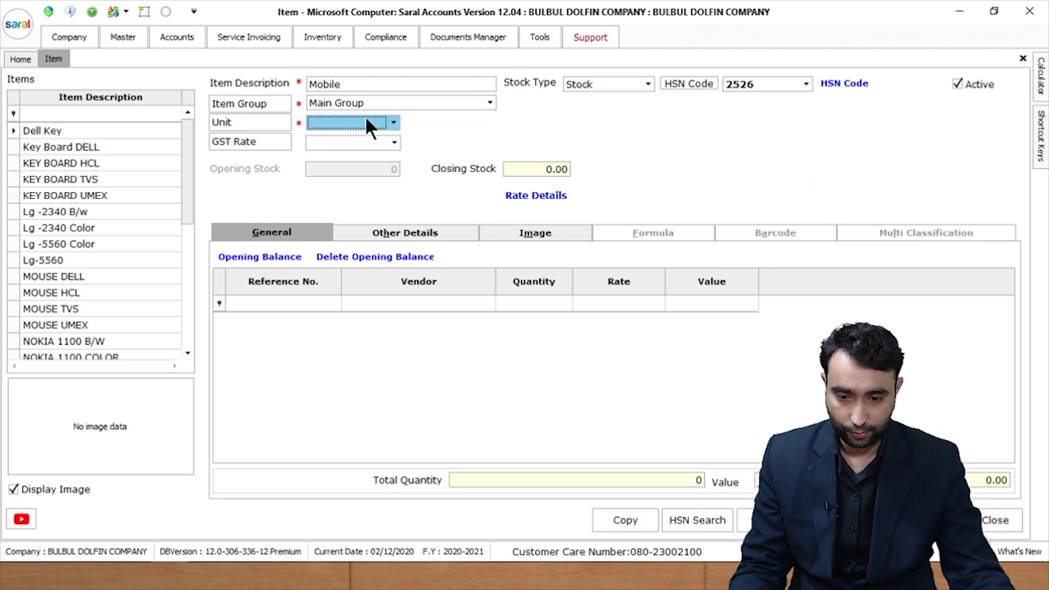
Step: Set the Mobile item's unit to Box and its GST rate to 18%
click(394, 122)
click(334, 151)
click(393, 142)
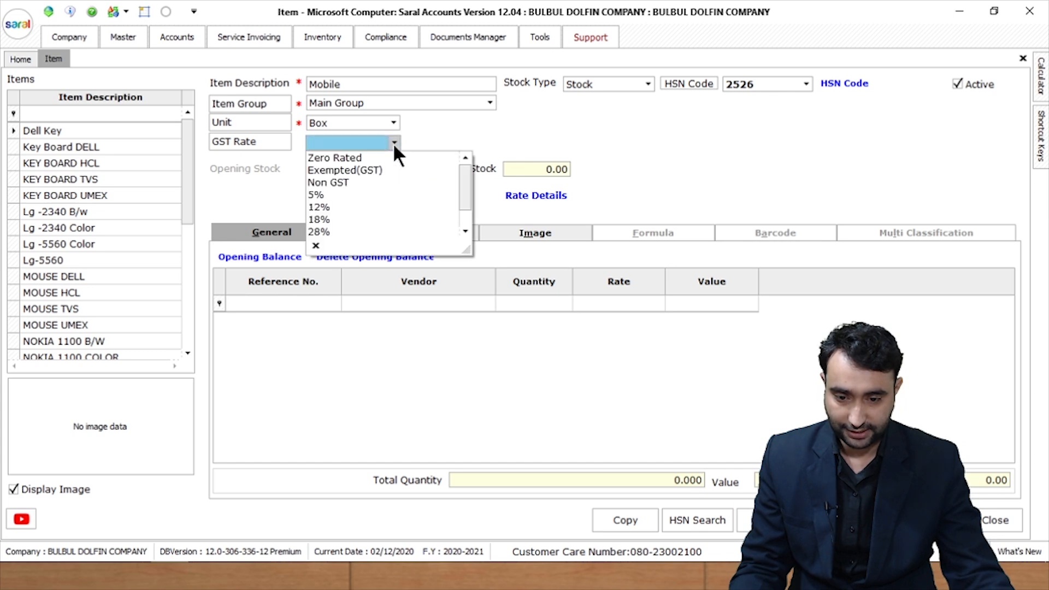
click(328, 219)
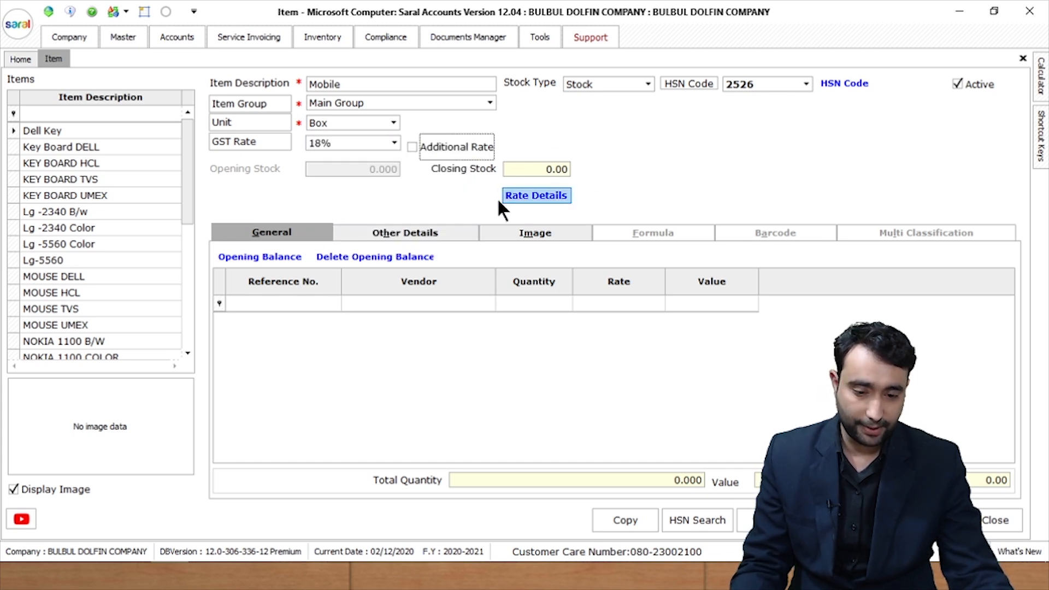
Step: Open the Mobile item's rate details and set its purchase rate basis to Net Rate
click(541, 197)
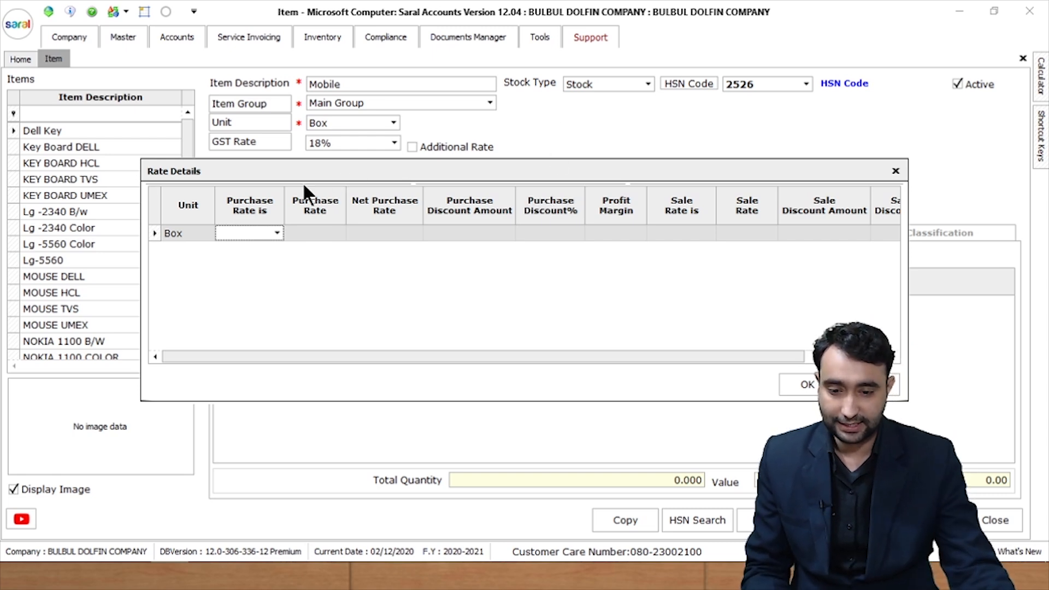
click(276, 232)
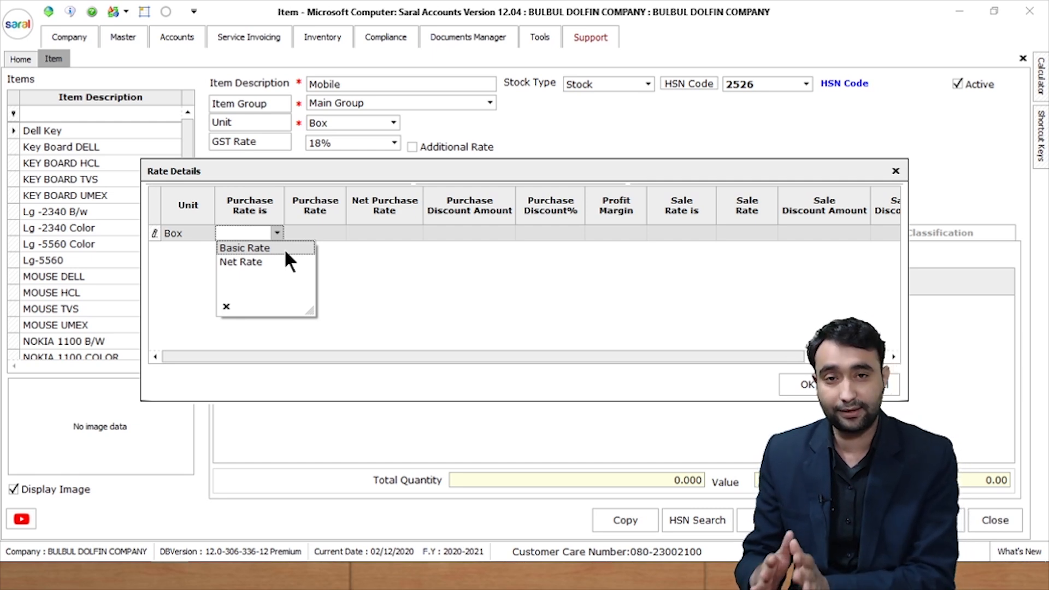
click(286, 257)
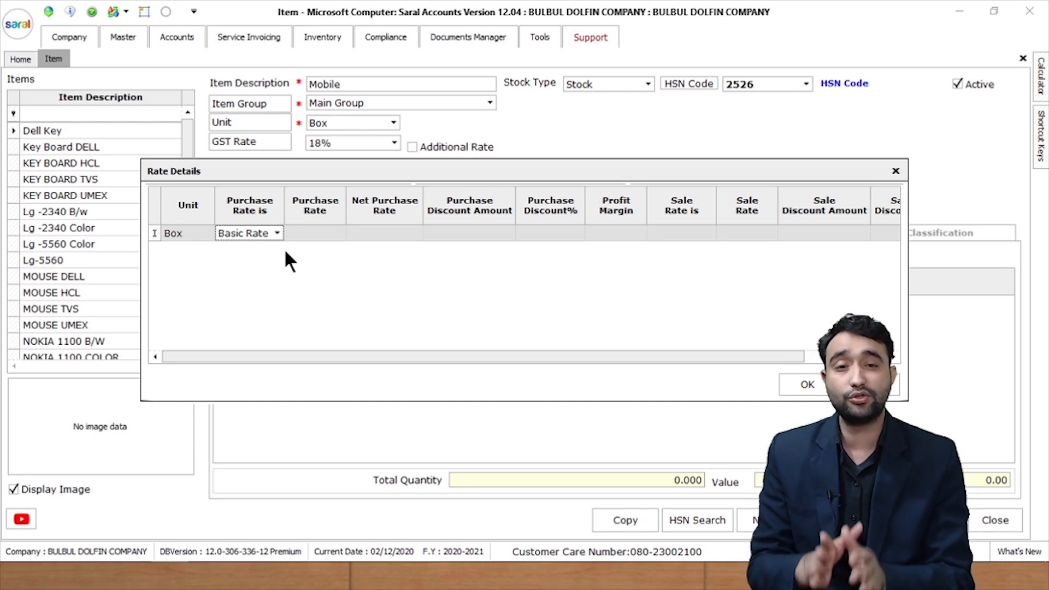
click(268, 233)
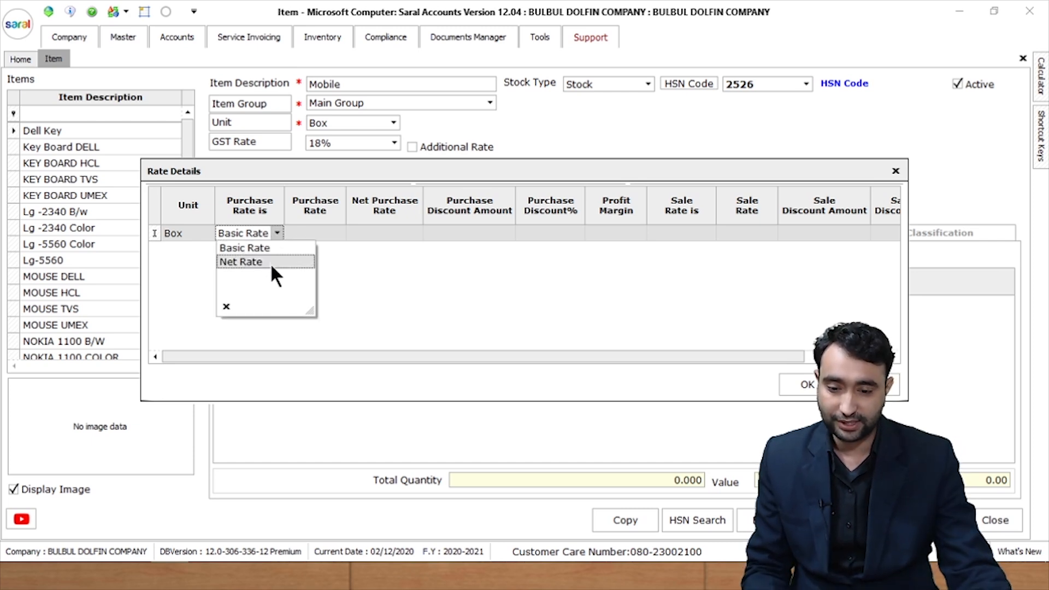
click(271, 262)
click(316, 235)
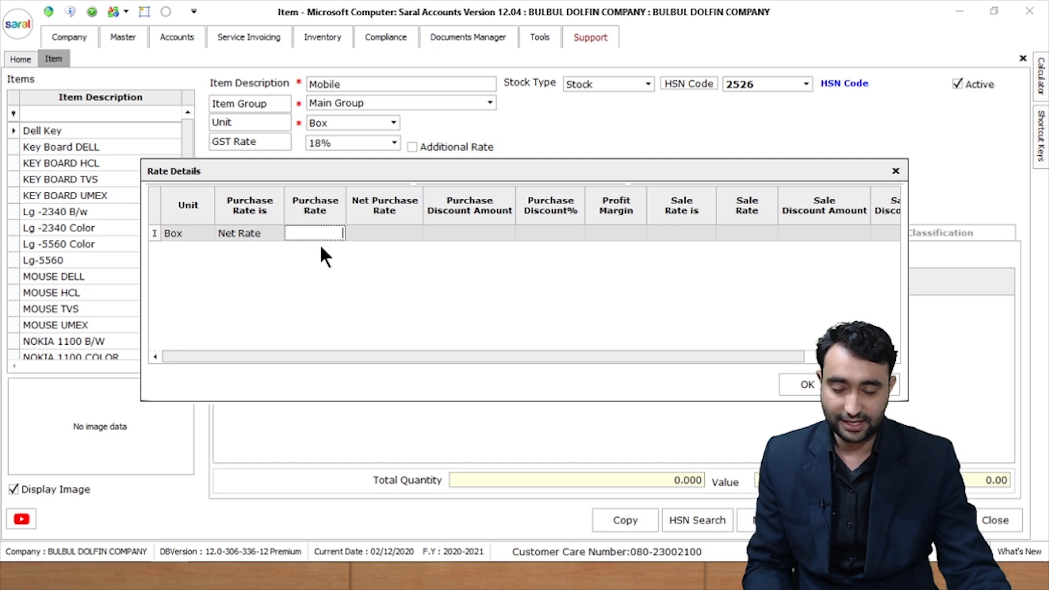
text(500)
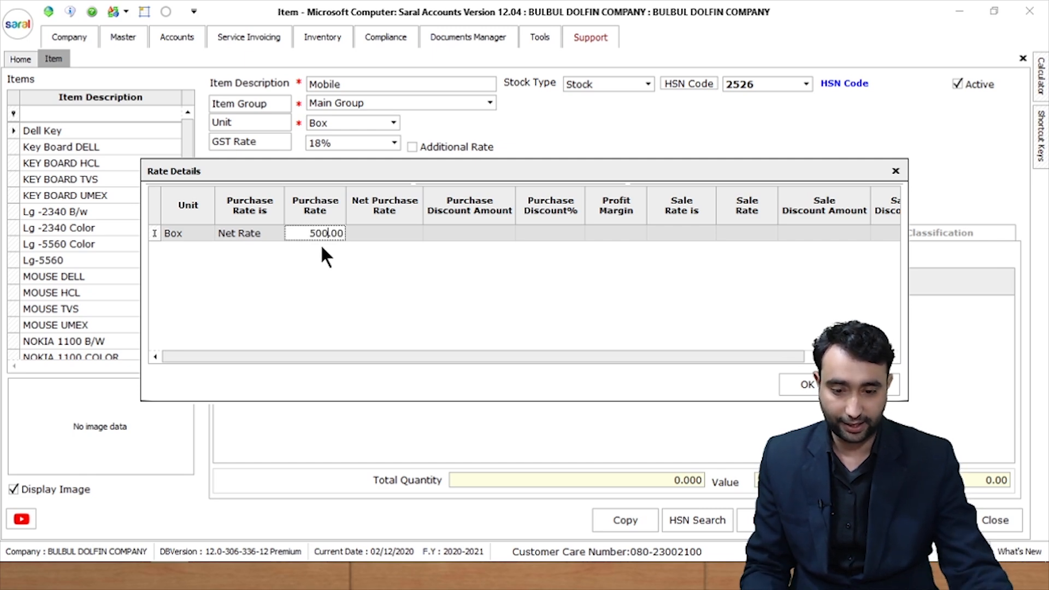
double_click(317, 232)
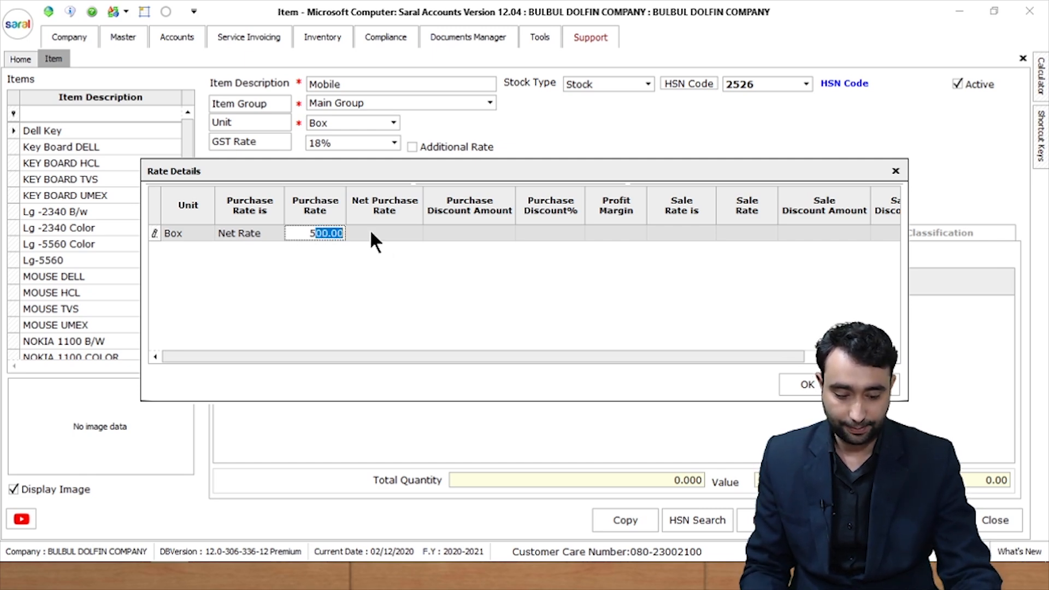
text(5.)
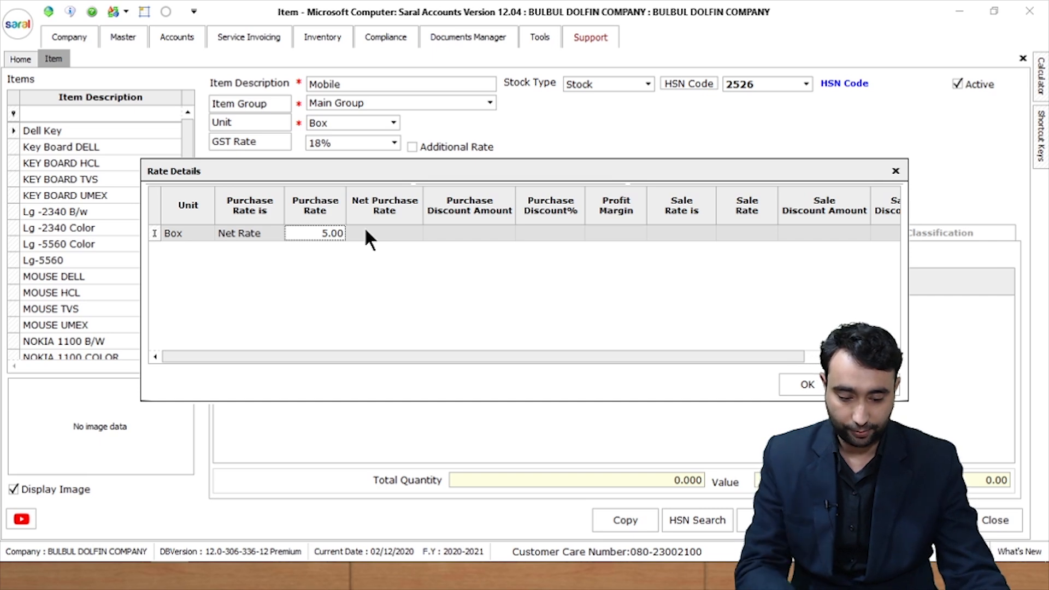
Step: Set the net purchase rate for the Mobile item's Box unit to 500
click(369, 232)
text(500.00)
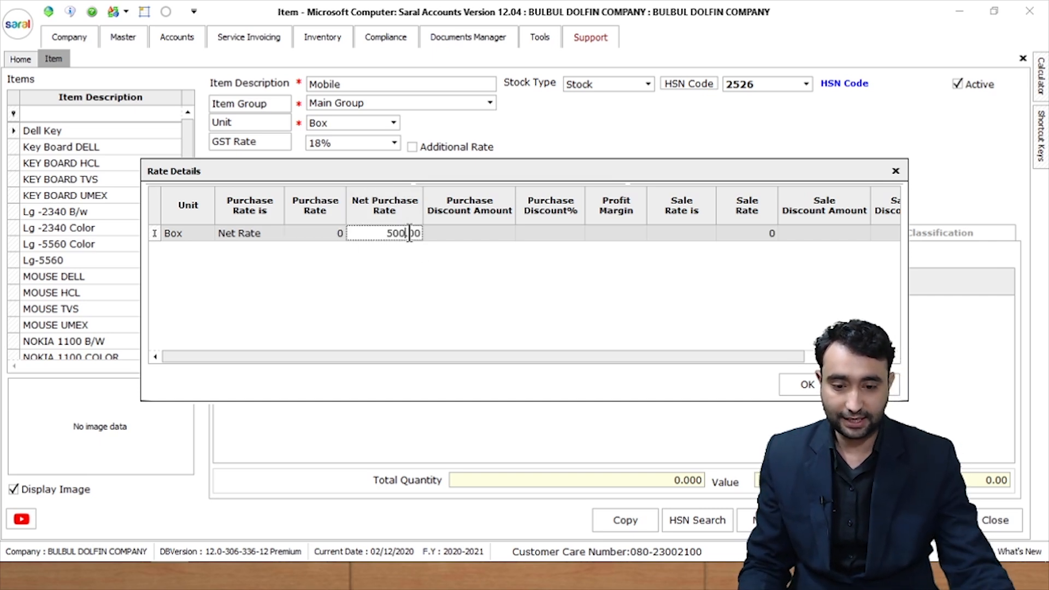
key(Return)
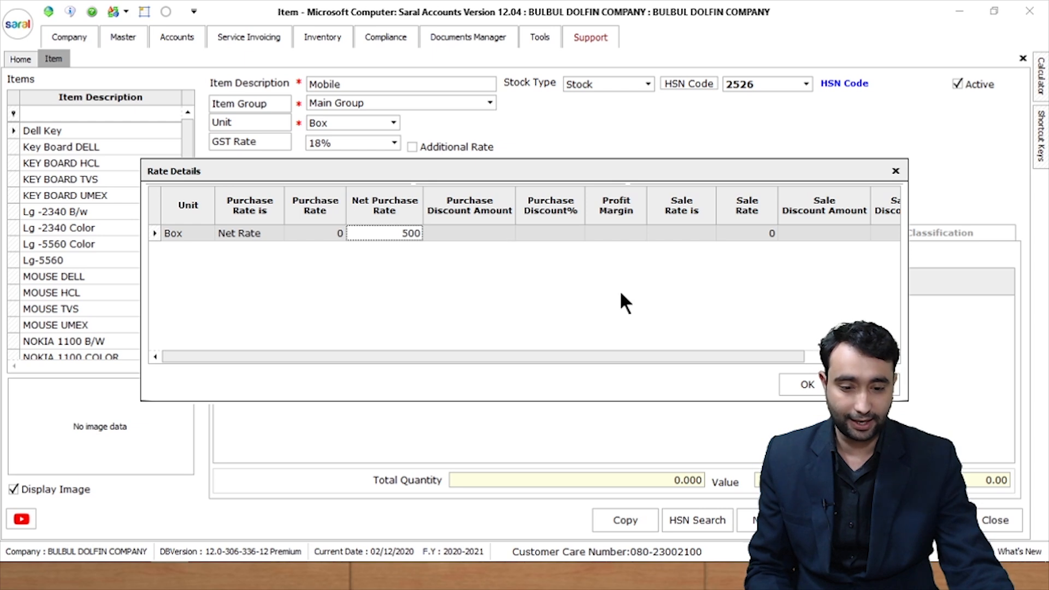
Step: Set the Mobile item's sale rate basis to Net Rate and its sale rate to 700
click(548, 234)
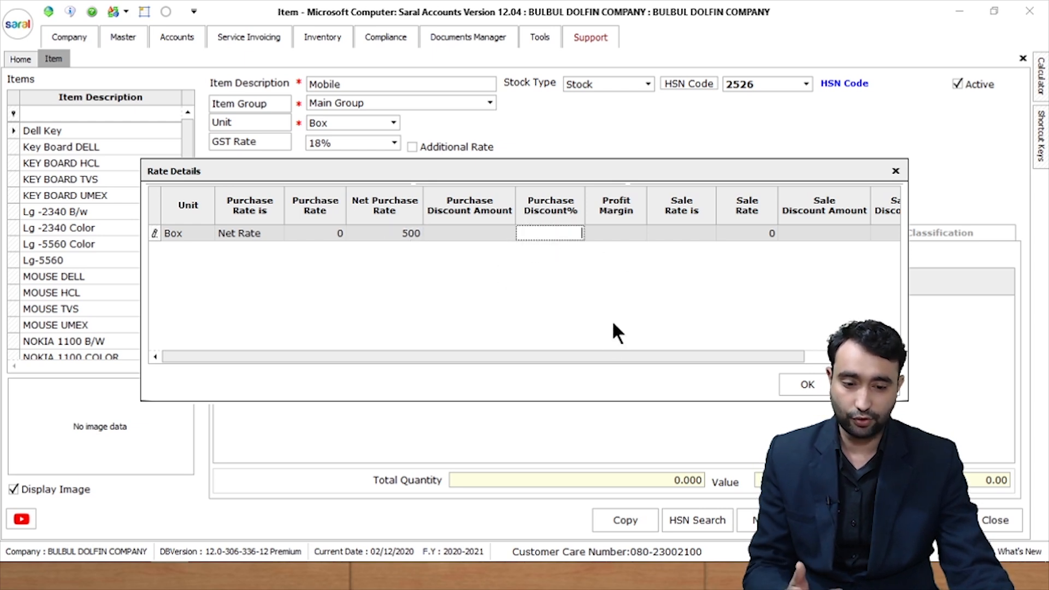
drag(581, 354, 628, 353)
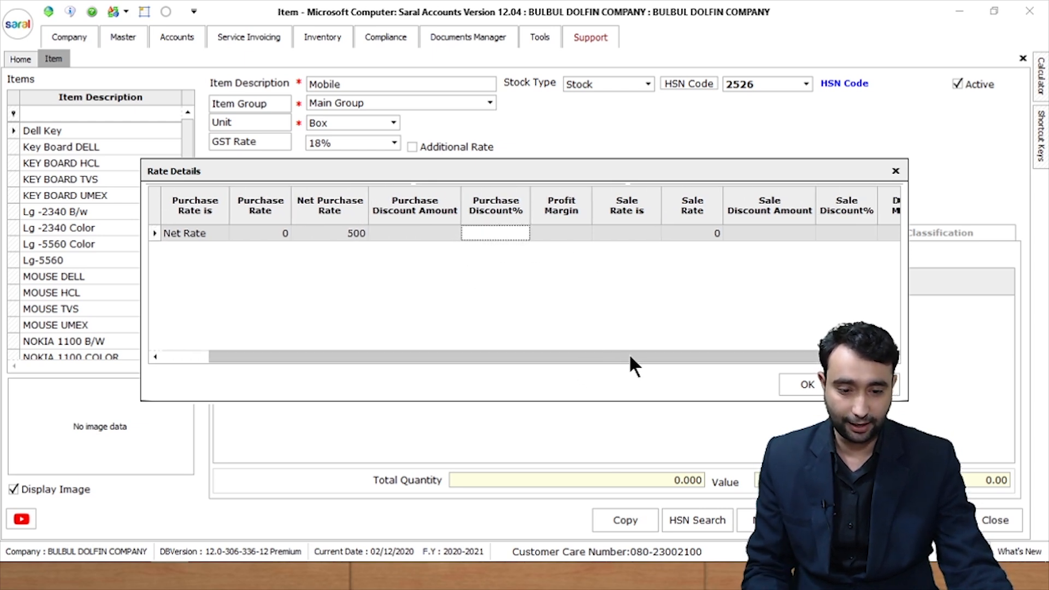
click(564, 233)
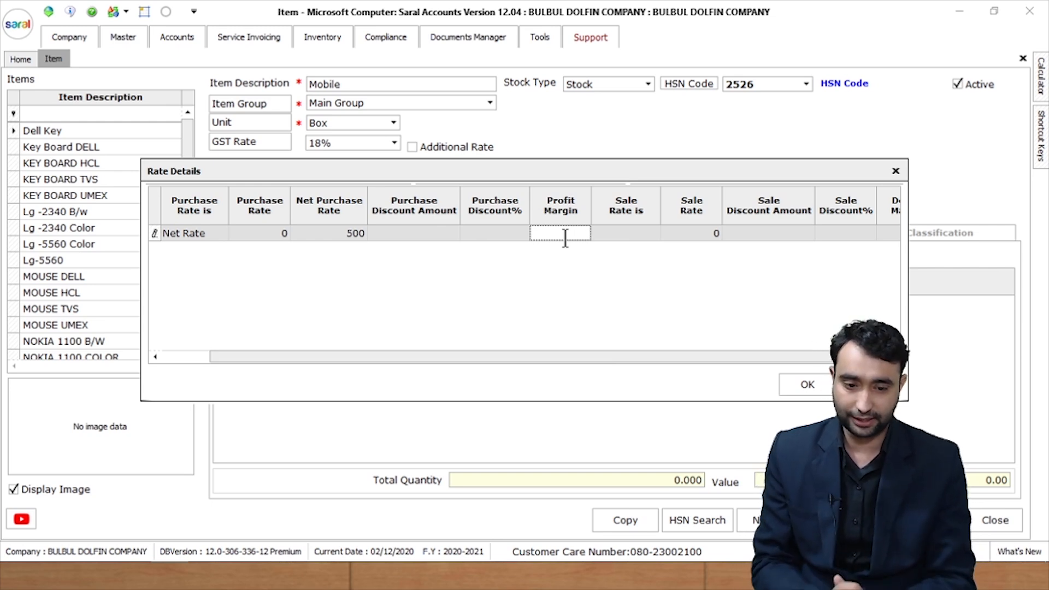
click(653, 234)
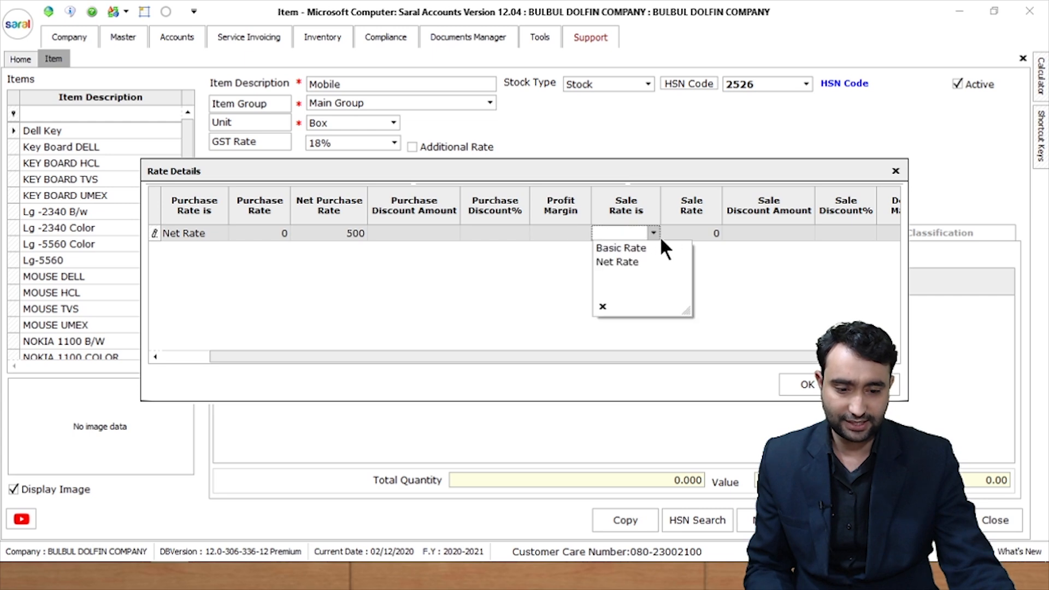
click(641, 258)
click(685, 233)
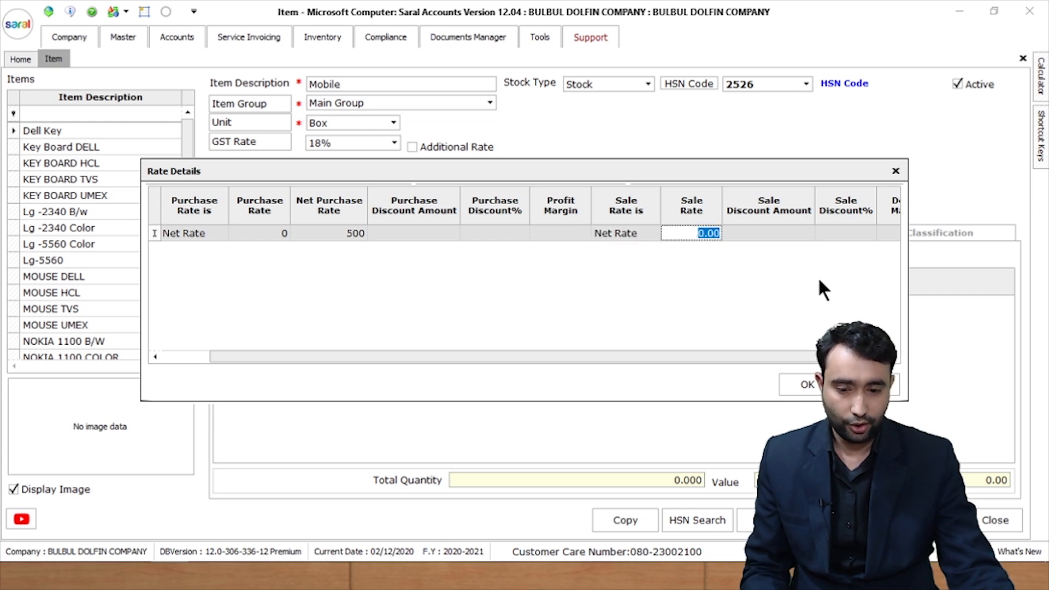
text(700)
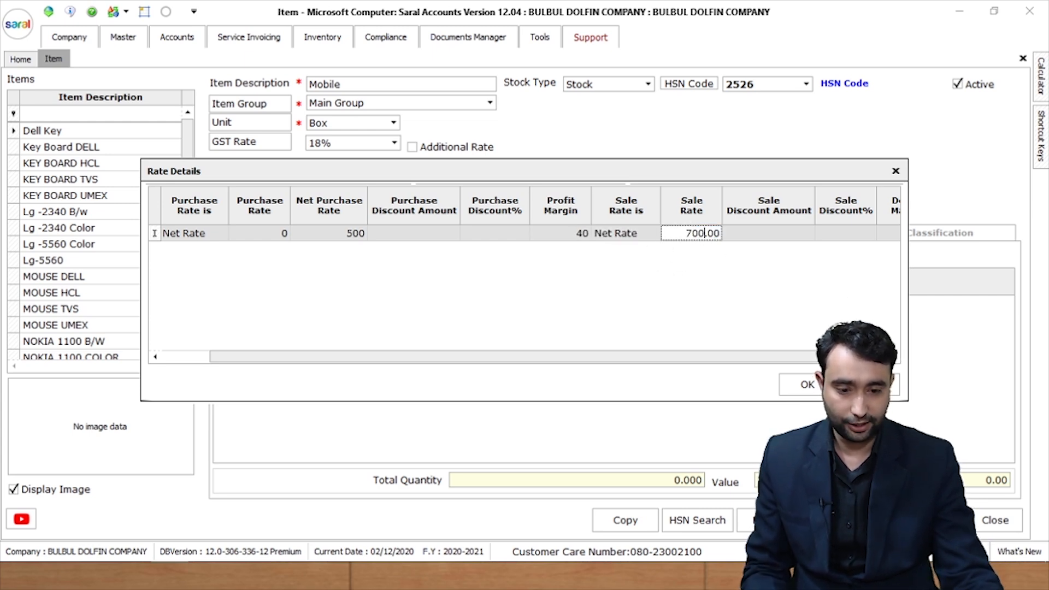
click(663, 298)
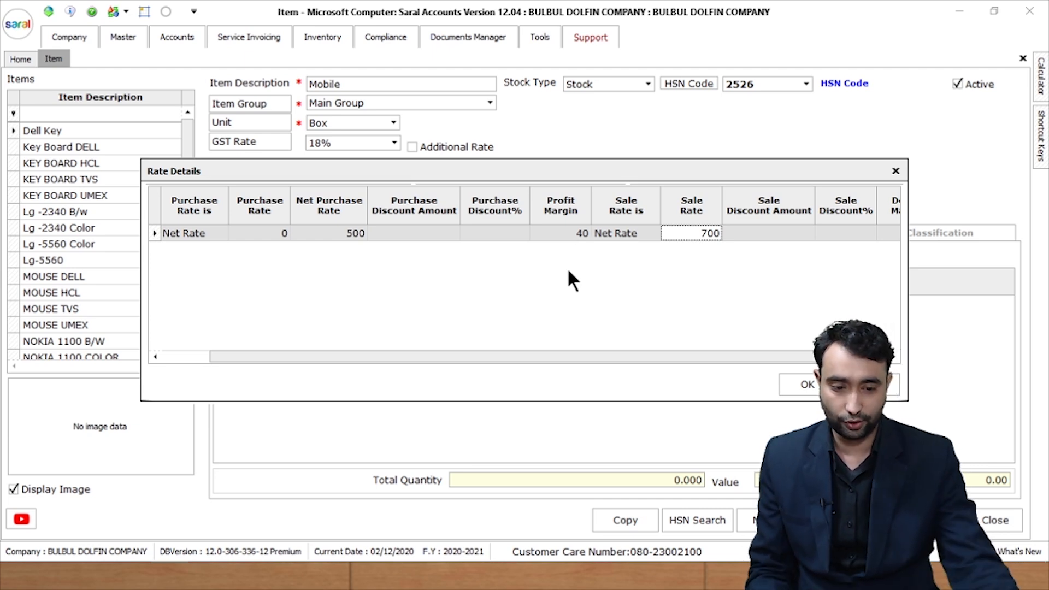
Step: Accept the rate details, then save the Mobile item and close the item master
drag(583, 354, 702, 355)
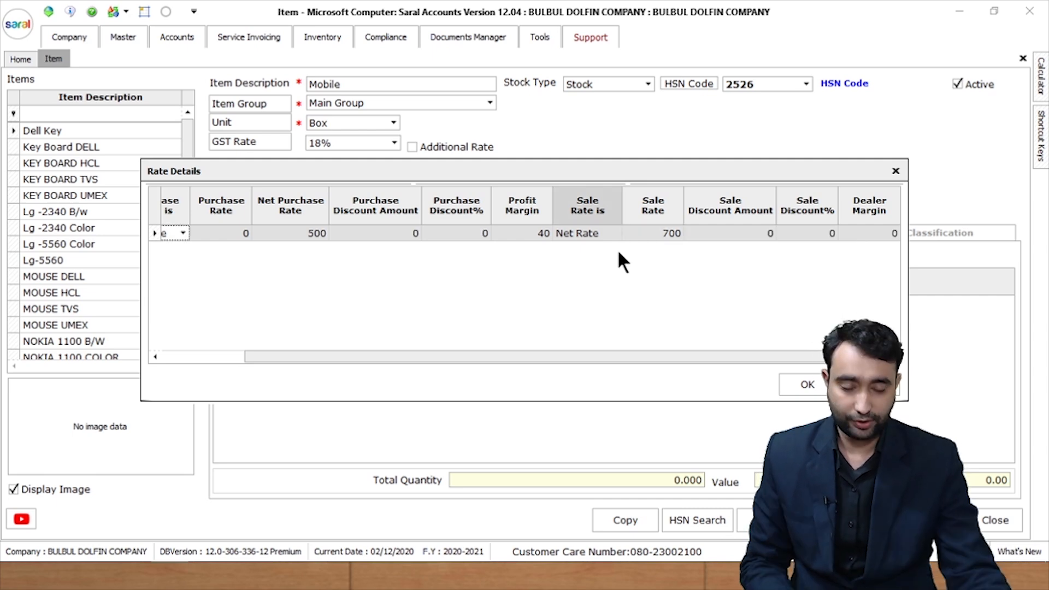
click(808, 386)
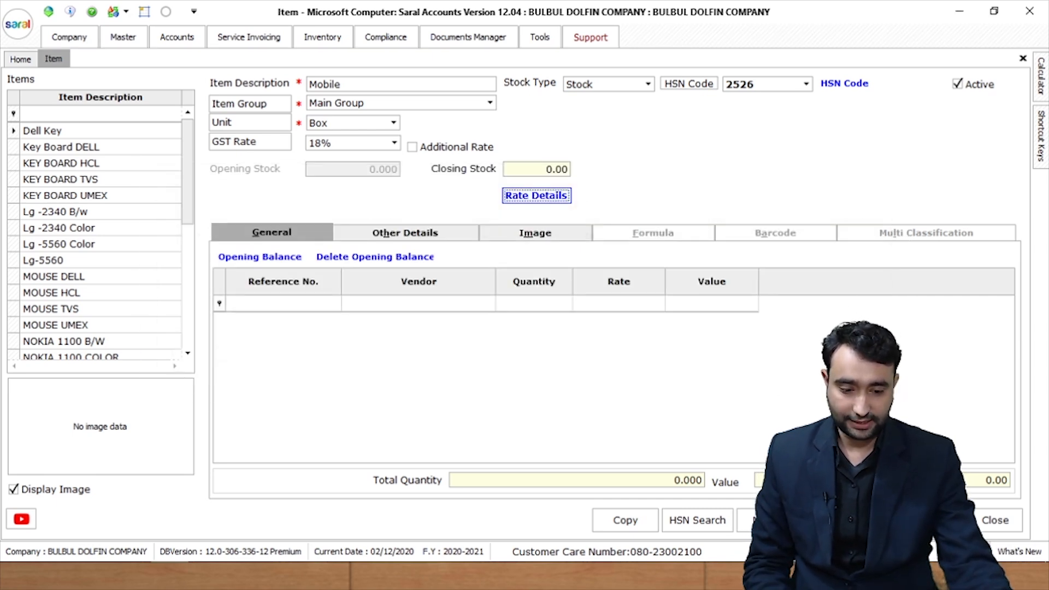
click(823, 520)
key(Return)
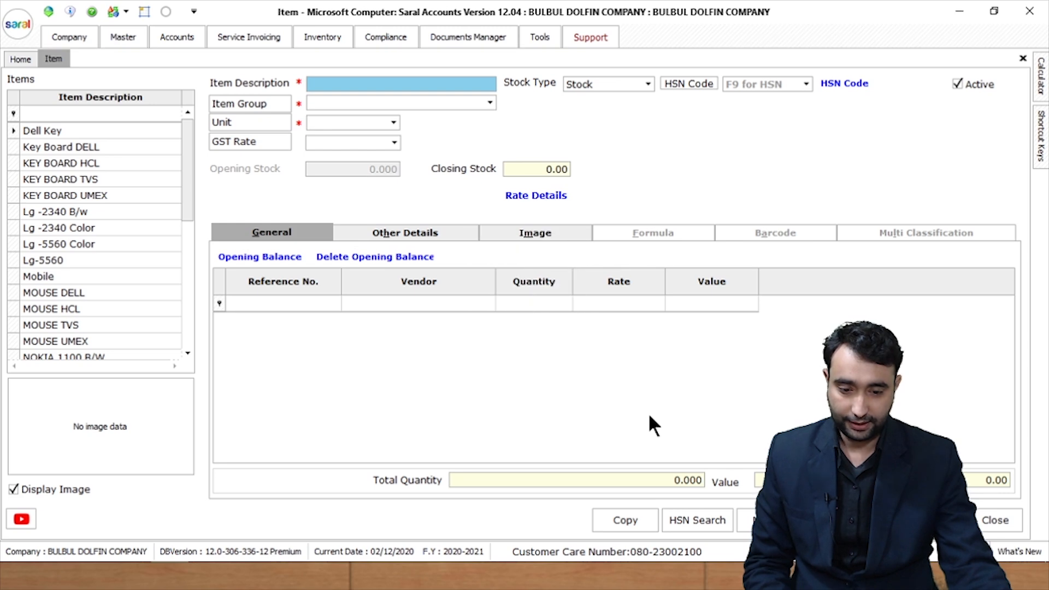
click(996, 519)
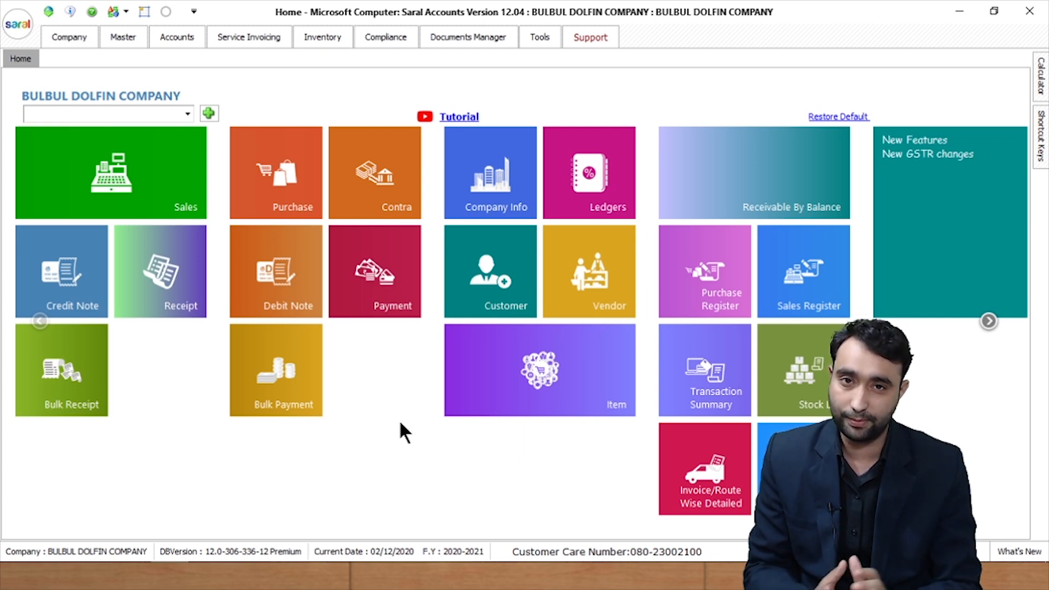
Step: Start a new inventory sales invoice for Cash A/c and enter the customer's name
click(337, 38)
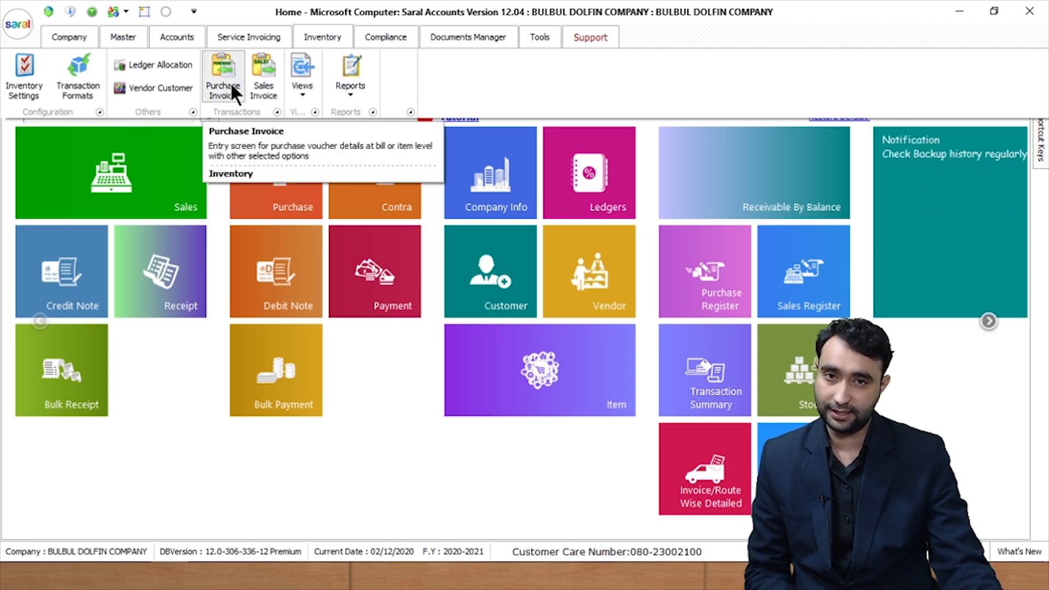
click(274, 68)
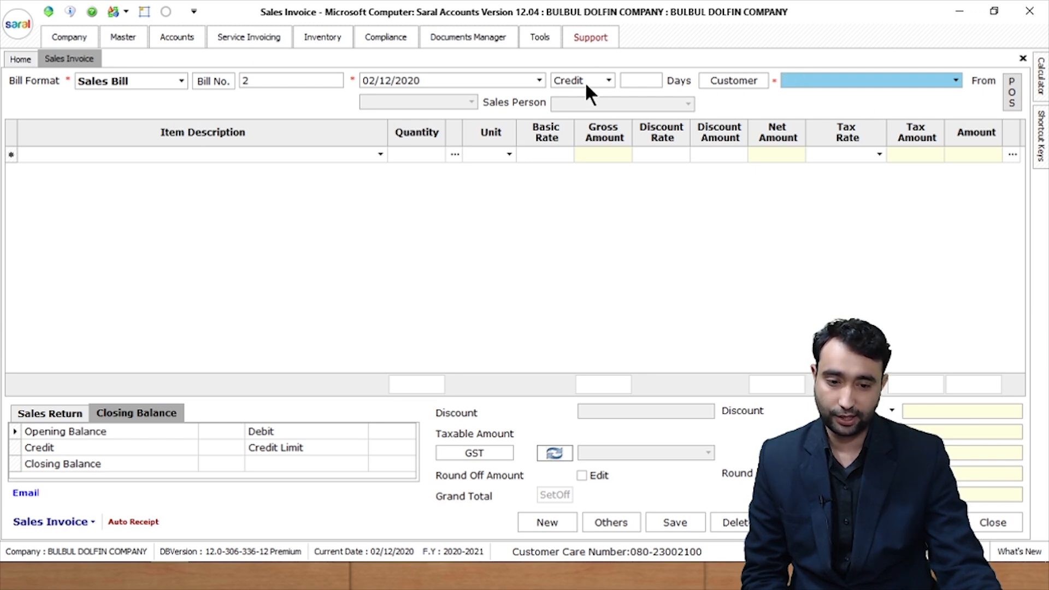
text(ca)
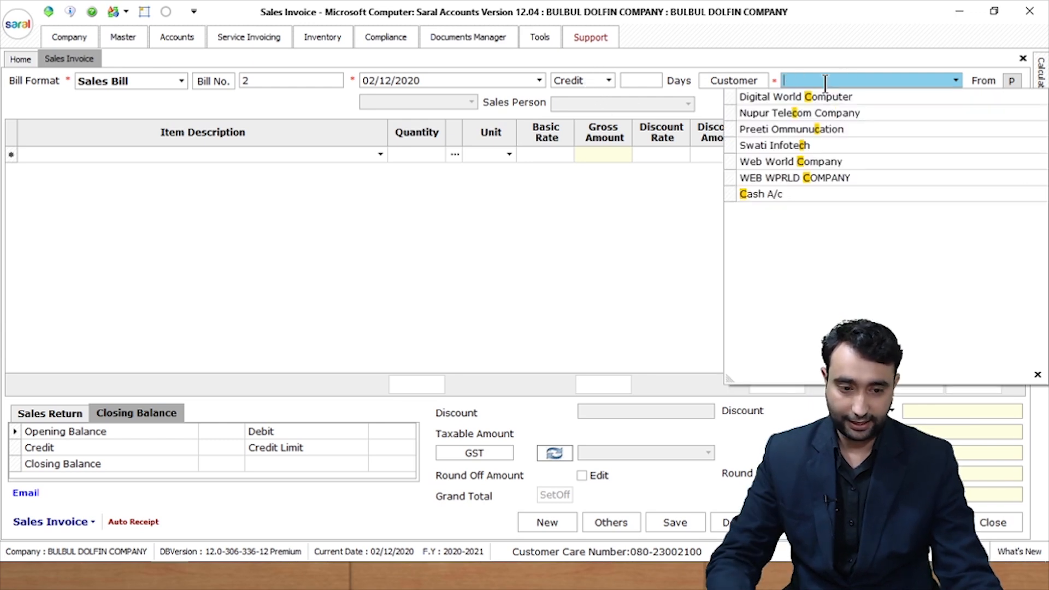
click(773, 111)
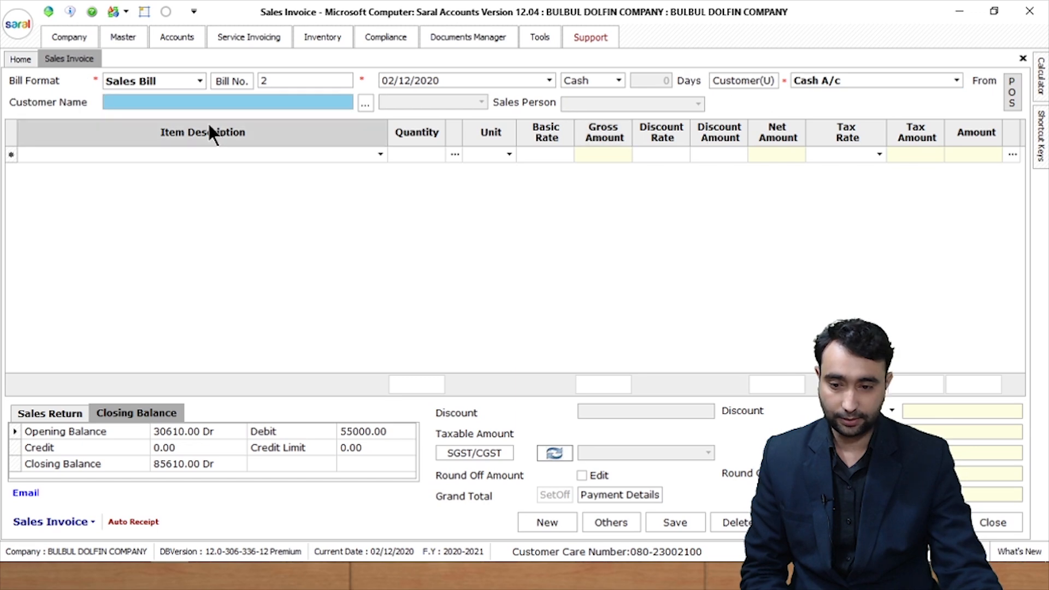
text(rahul)
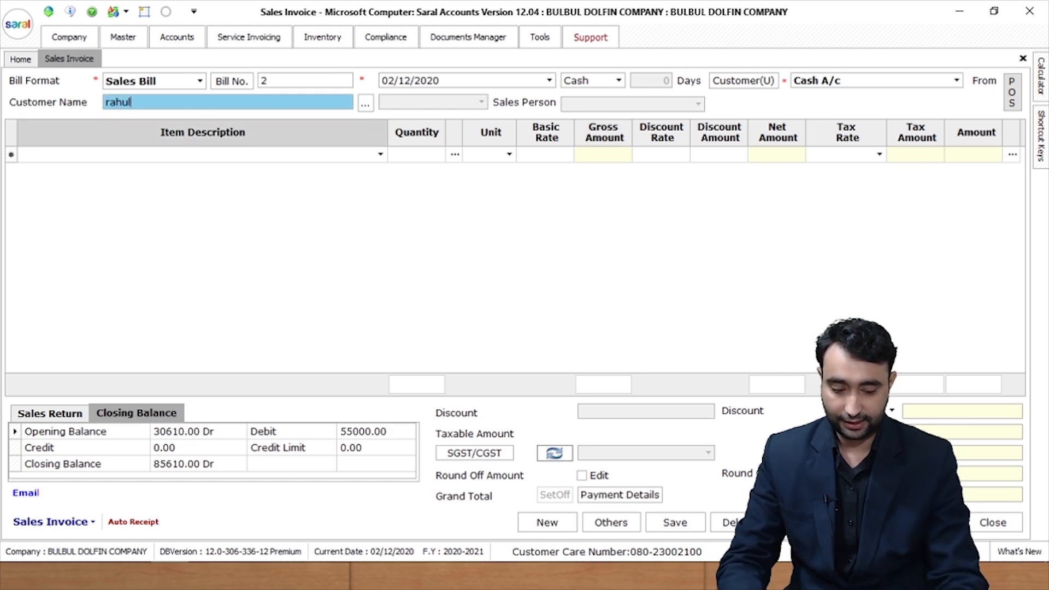
key(Return)
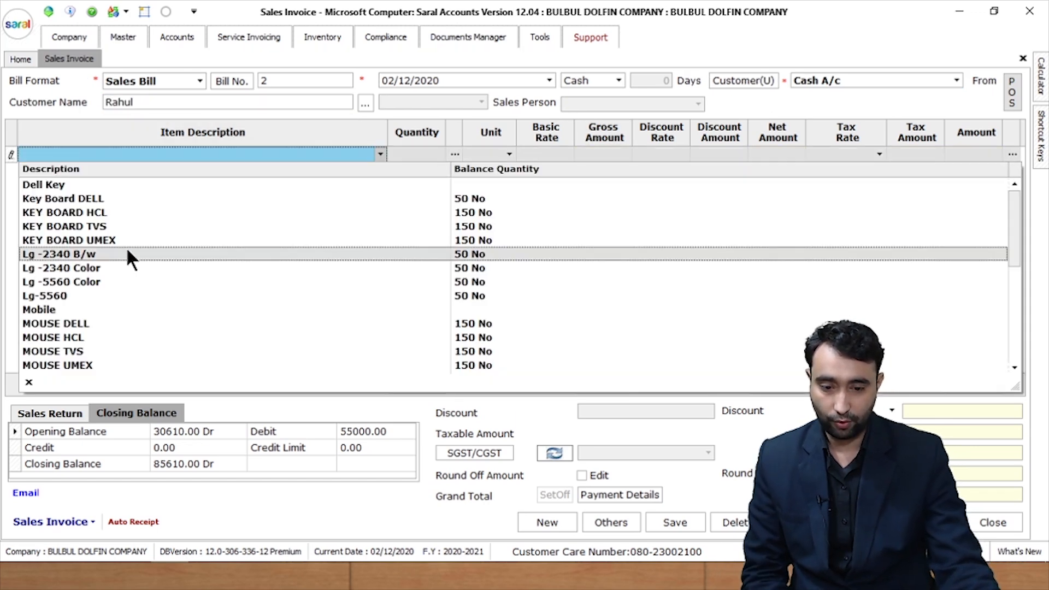
Step: Add the item KEY BOARD HCL to the invoice with quantity 50 and basic rate 140
click(87, 213)
text(50)
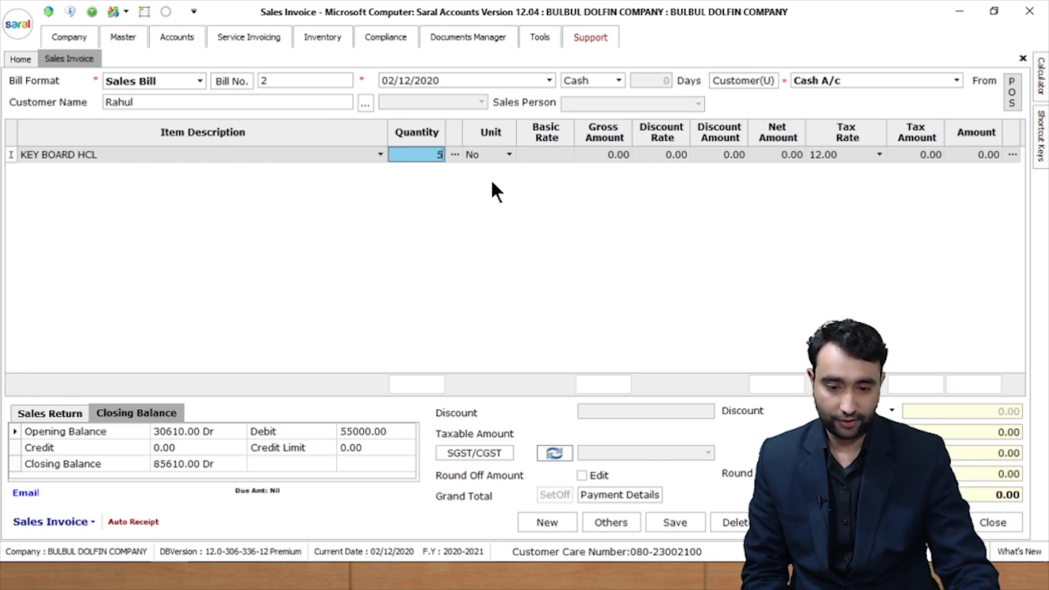
click(556, 156)
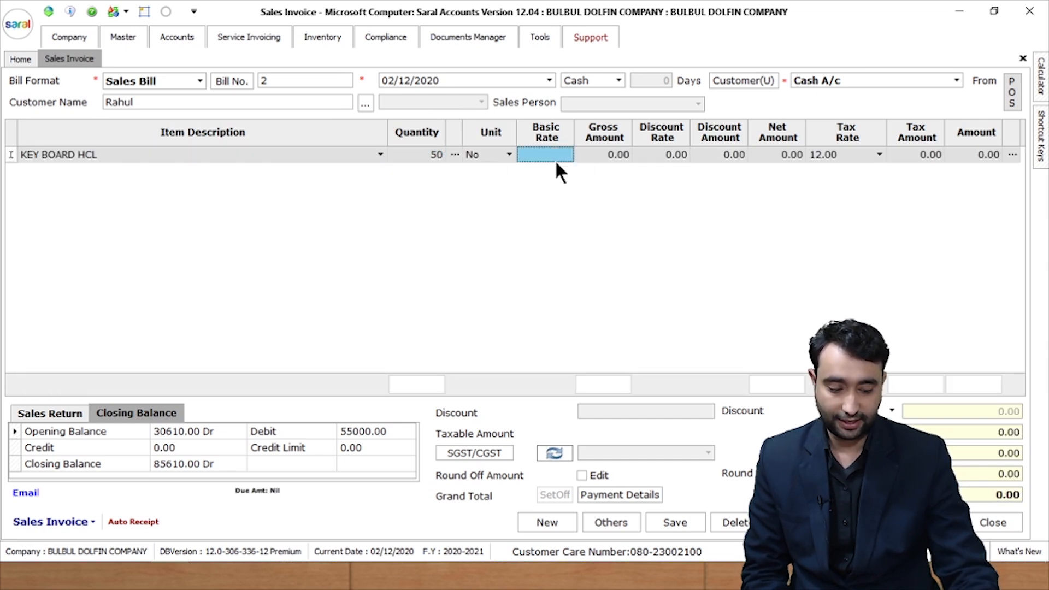
text(140)
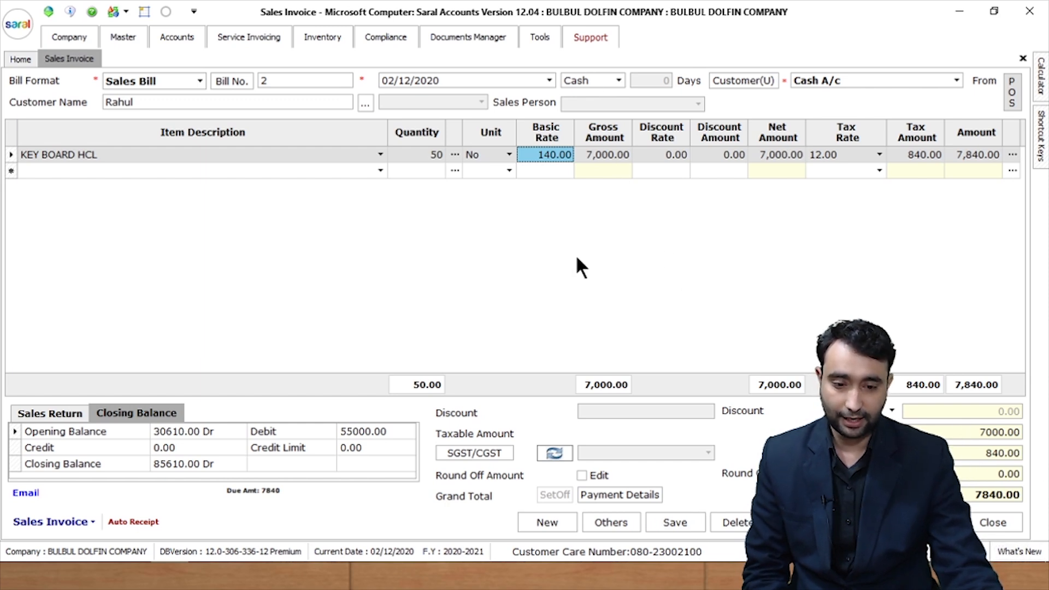
Step: Save the cash sales invoice and agree to make its receipt so that the payment details are open
key(alt+s)
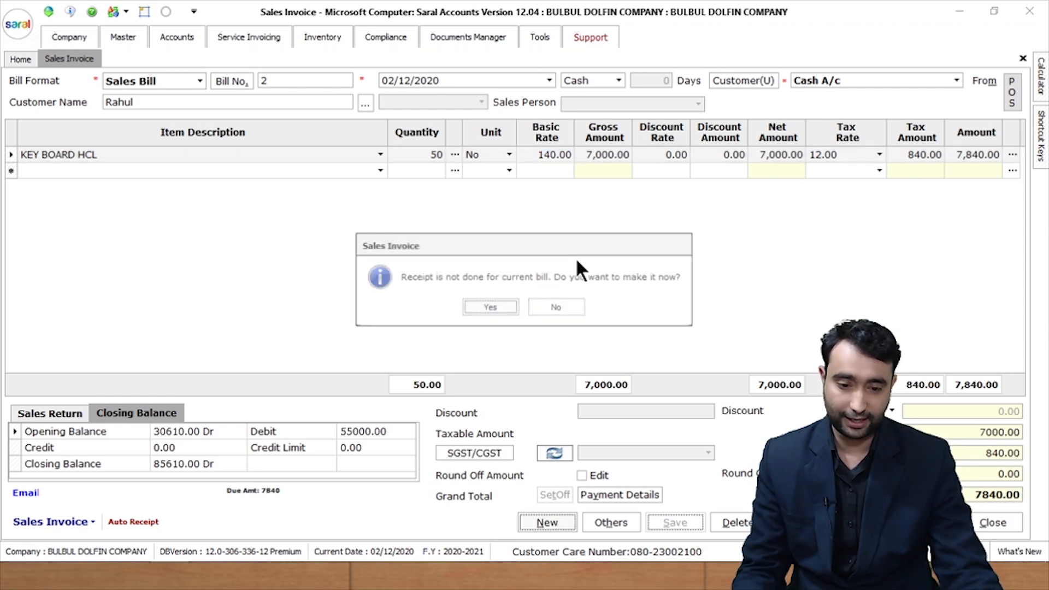
click(505, 304)
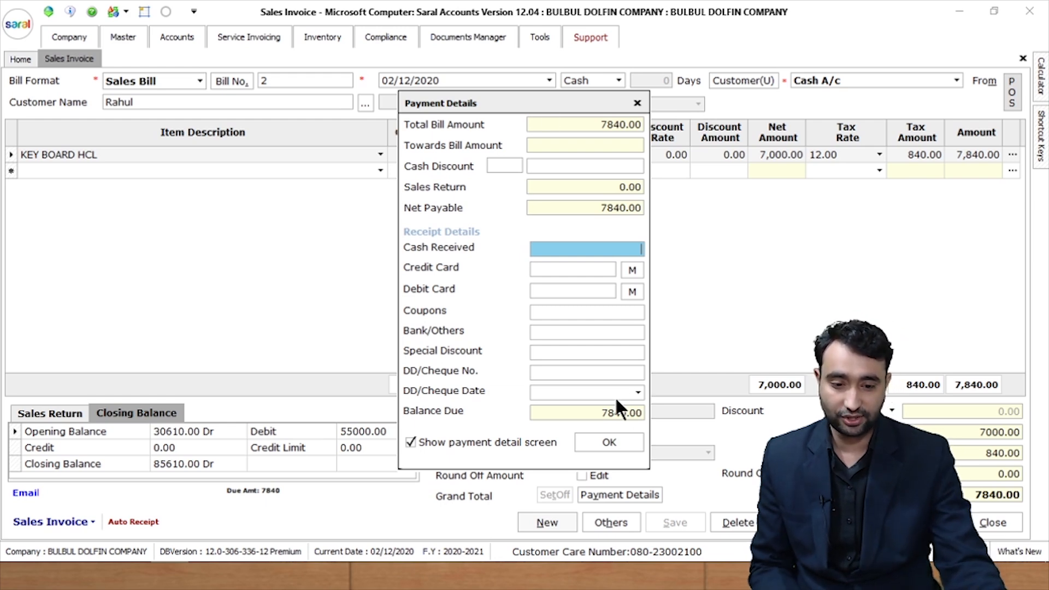
click(599, 208)
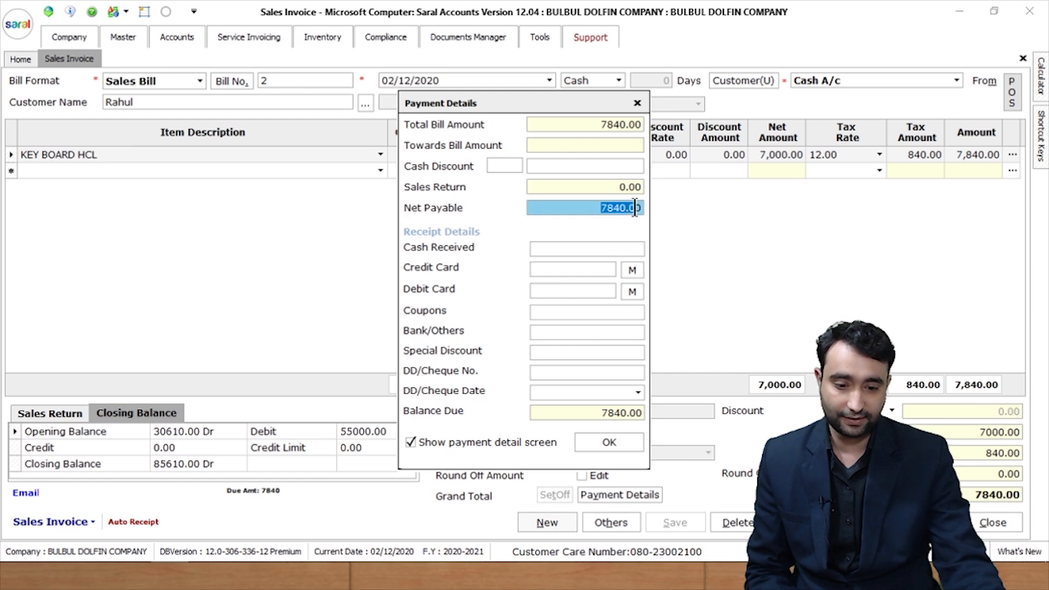
Step: Record the receipt as 7000 cash, 800 by credit card and 40 special discount, and accept the payment details
click(577, 249)
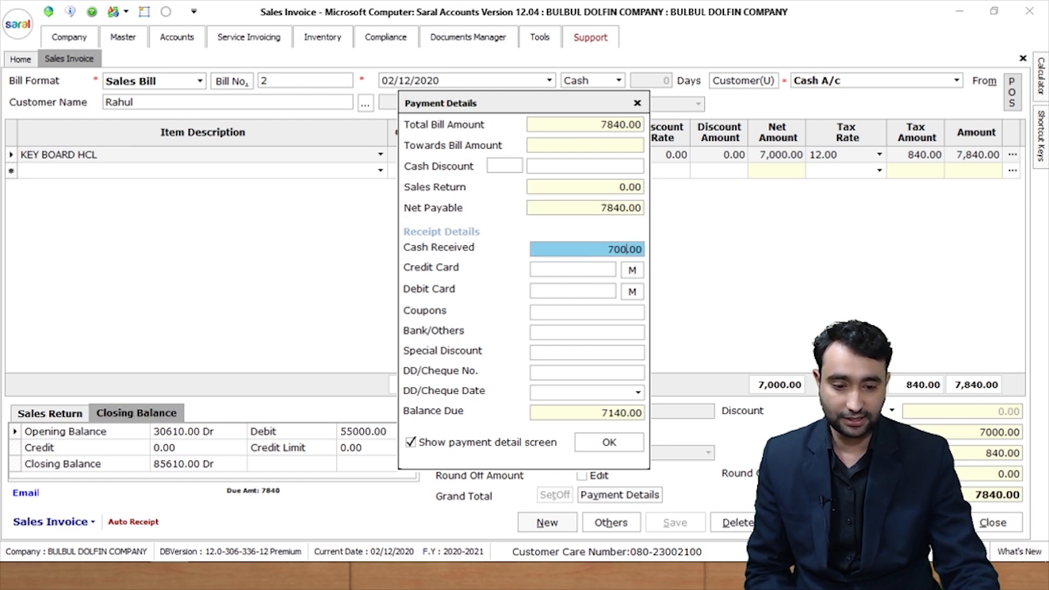
click(578, 269)
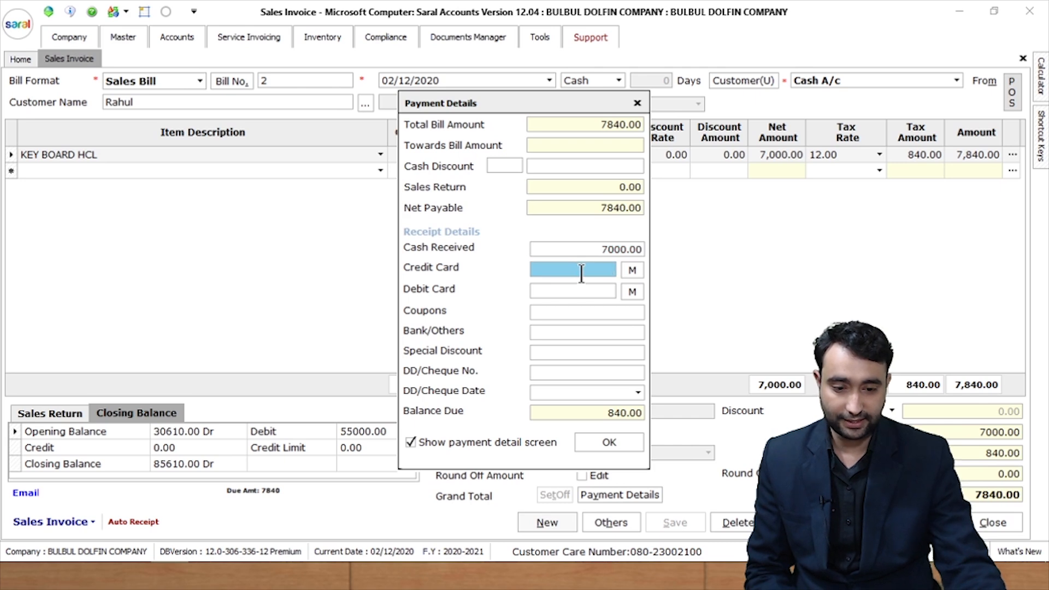
text(800)
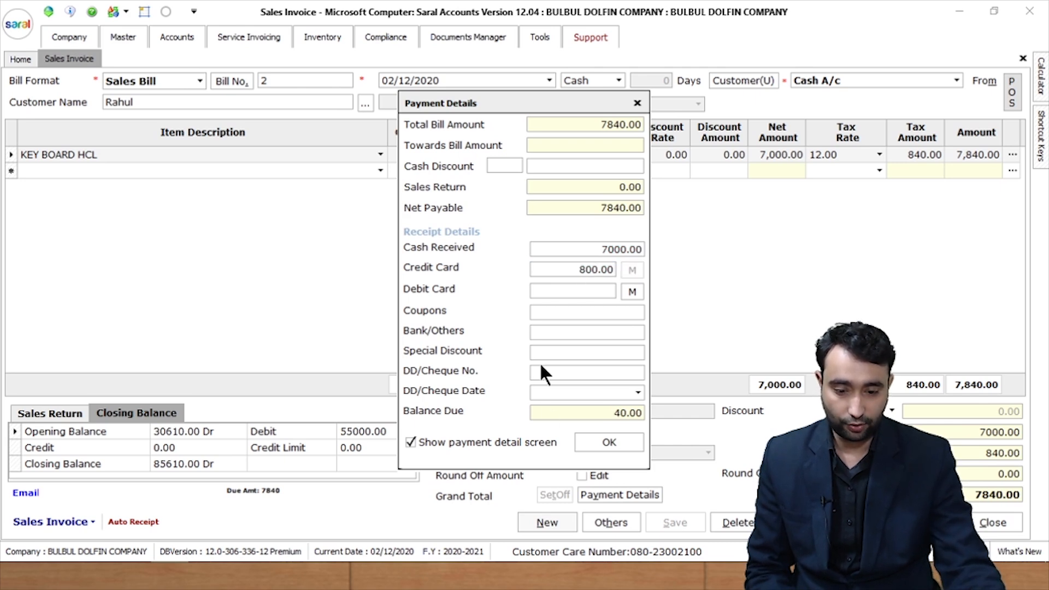
click(565, 354)
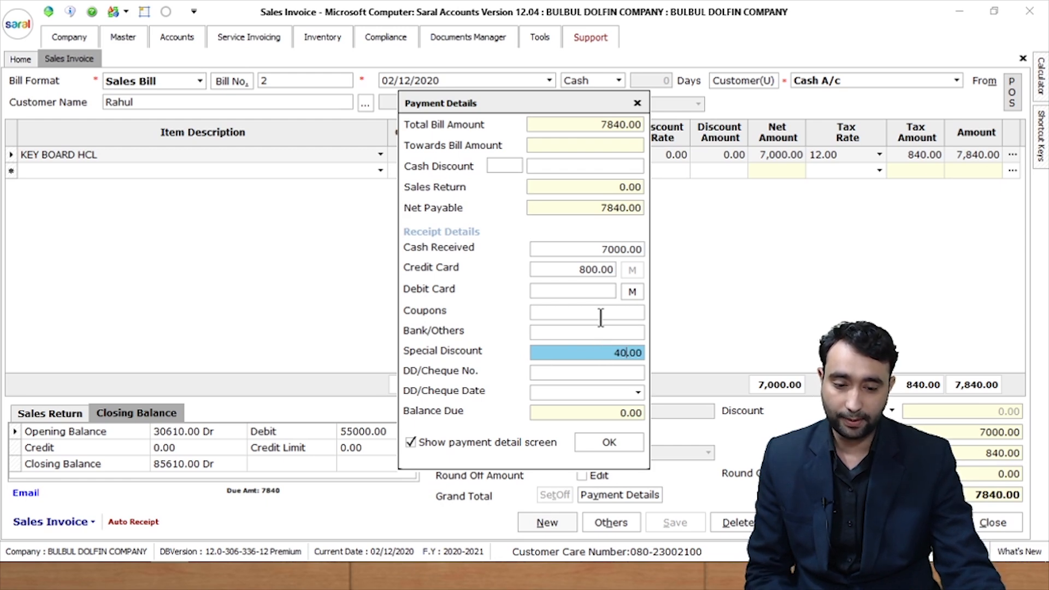
click(618, 440)
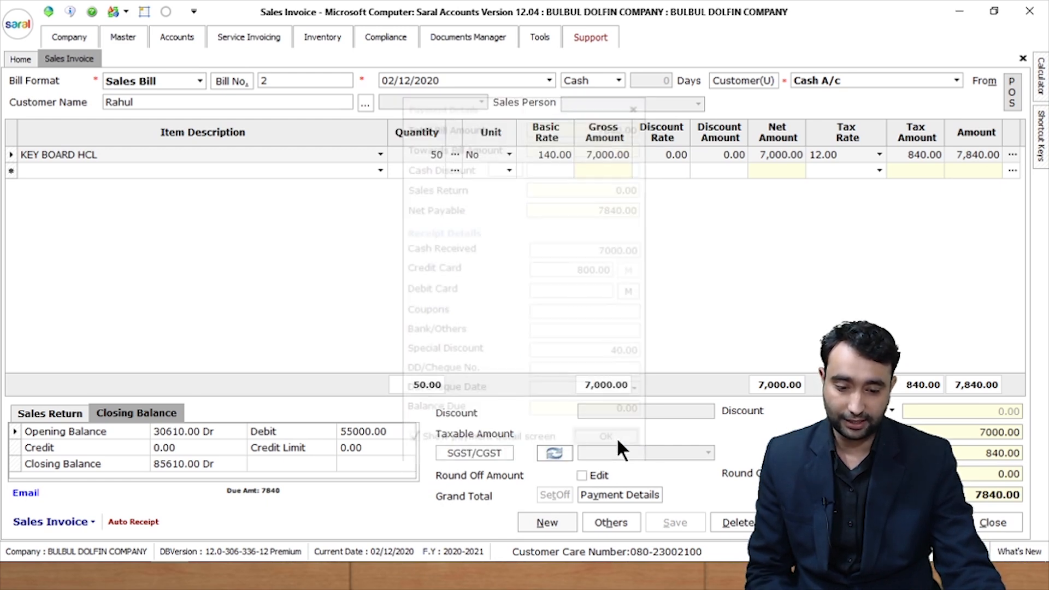
key(Return)
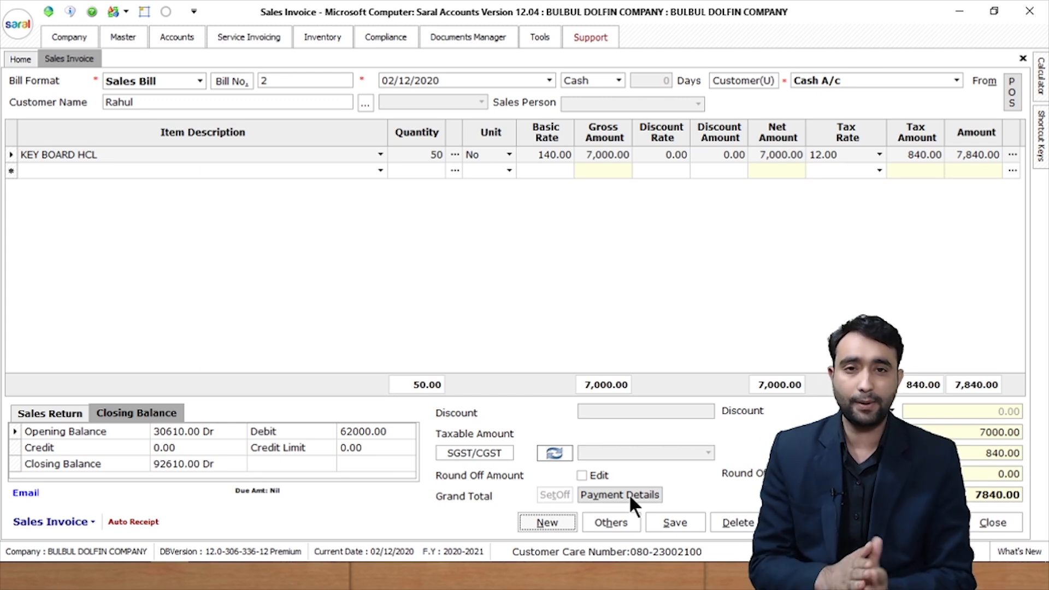
Step: Start a new credit sales invoice for the customer Nupur Telecom Company
click(563, 523)
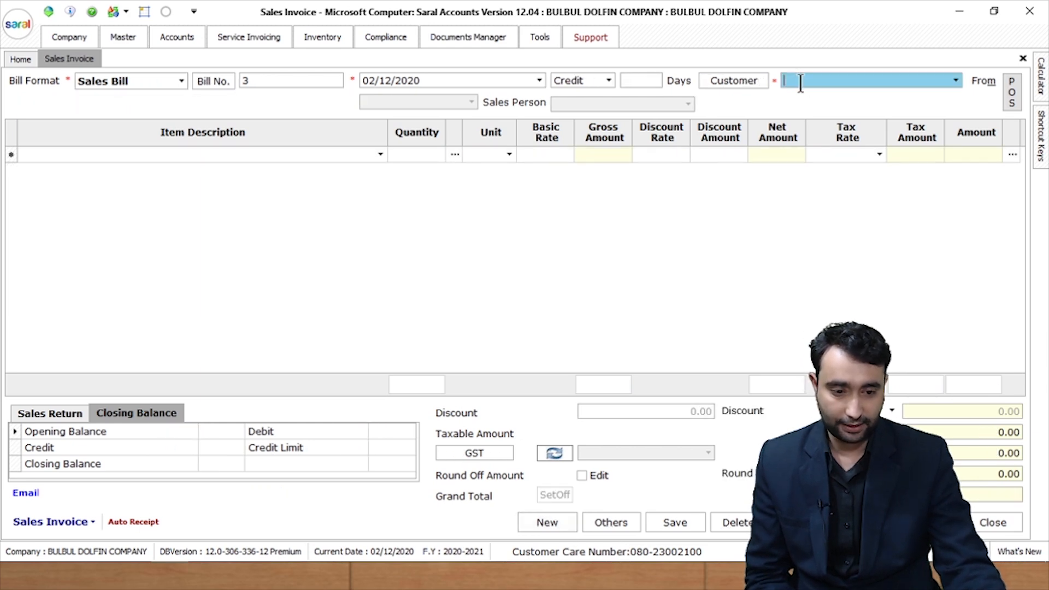
key(Down)
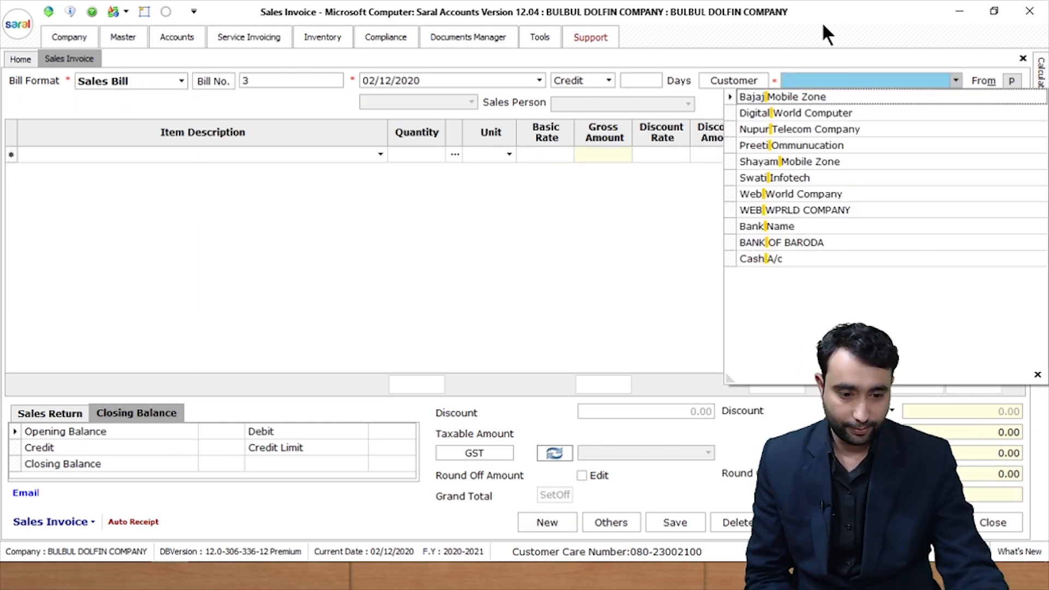
click(793, 130)
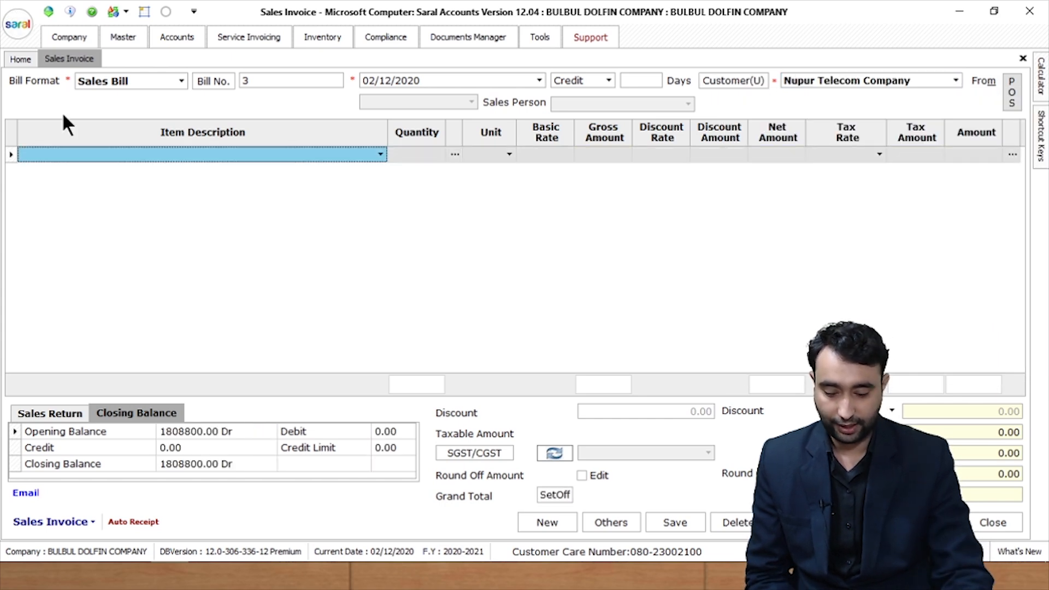
Step: Add the item KEY BOARD TVS to the invoice with quantity 500 and basic rate 500
key(Down)
key(Down)
key(Down)
key(Return)
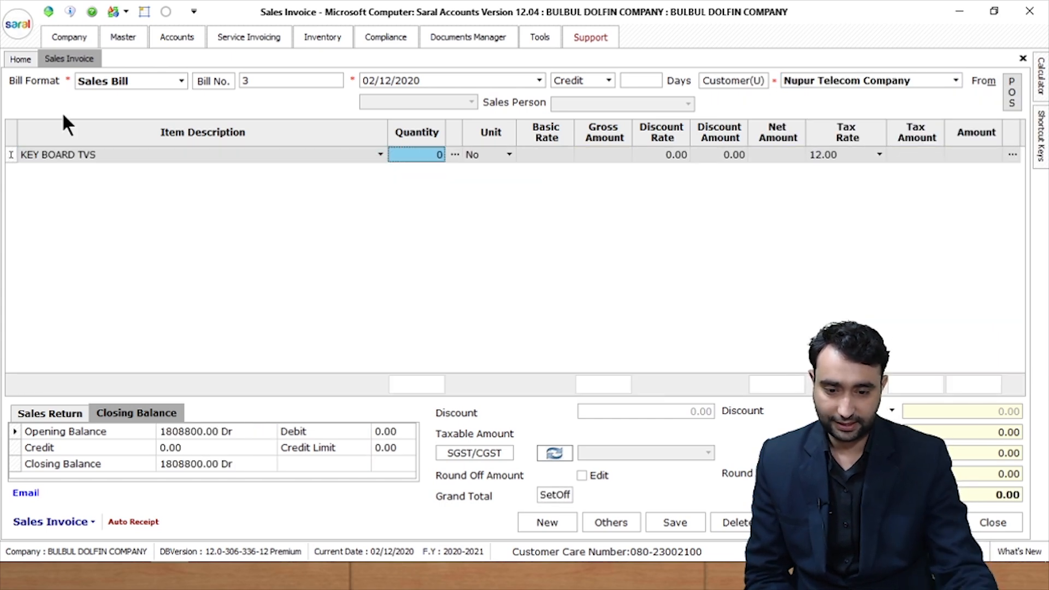
text(500)
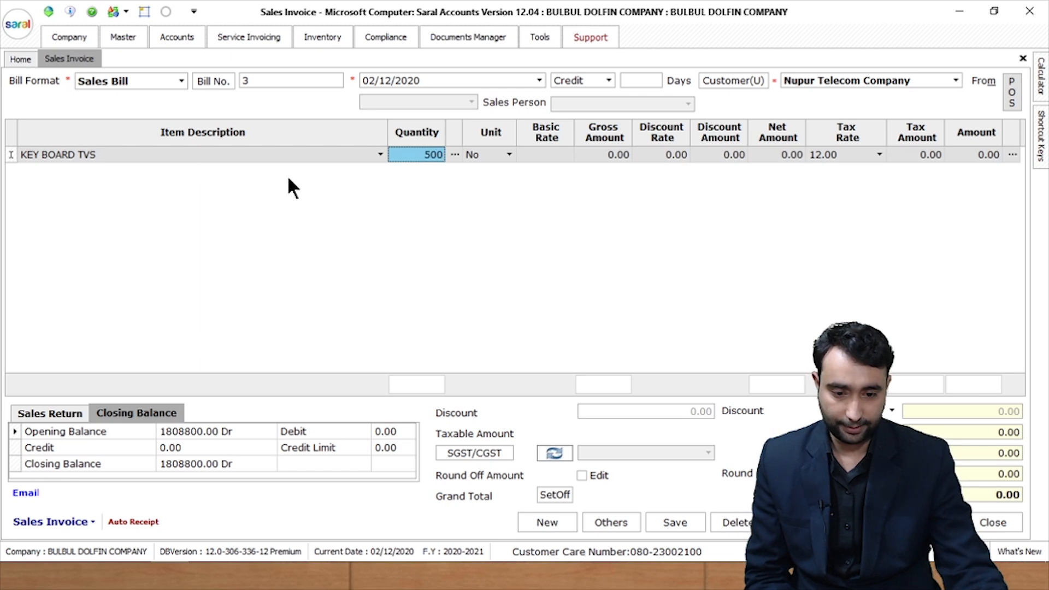
click(541, 153)
text(500)
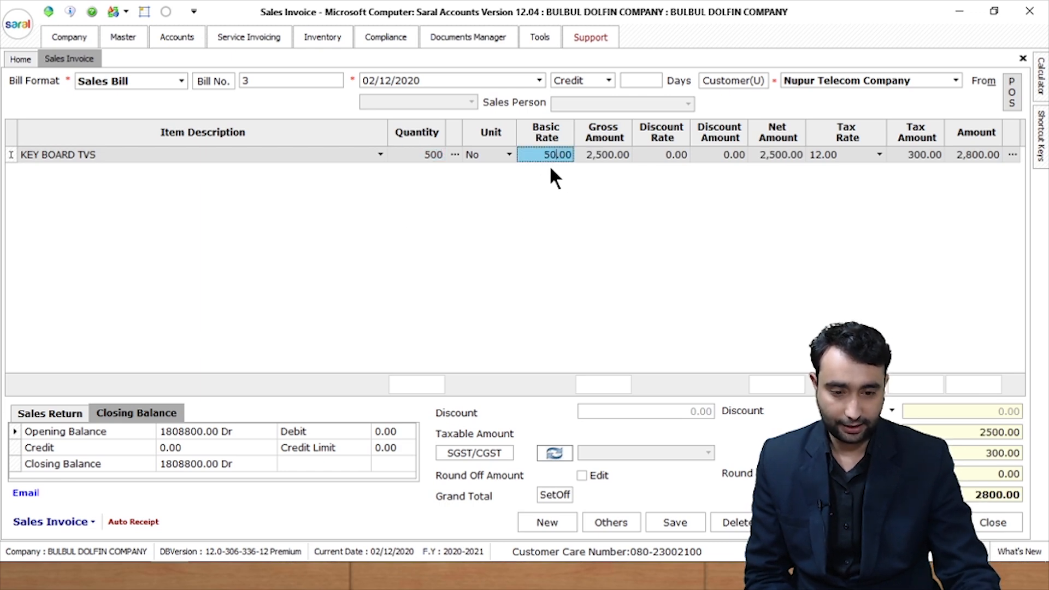
Step: Give the KEY BOARD TVS line a discount rate of 20, then save and close the invoice
click(675, 155)
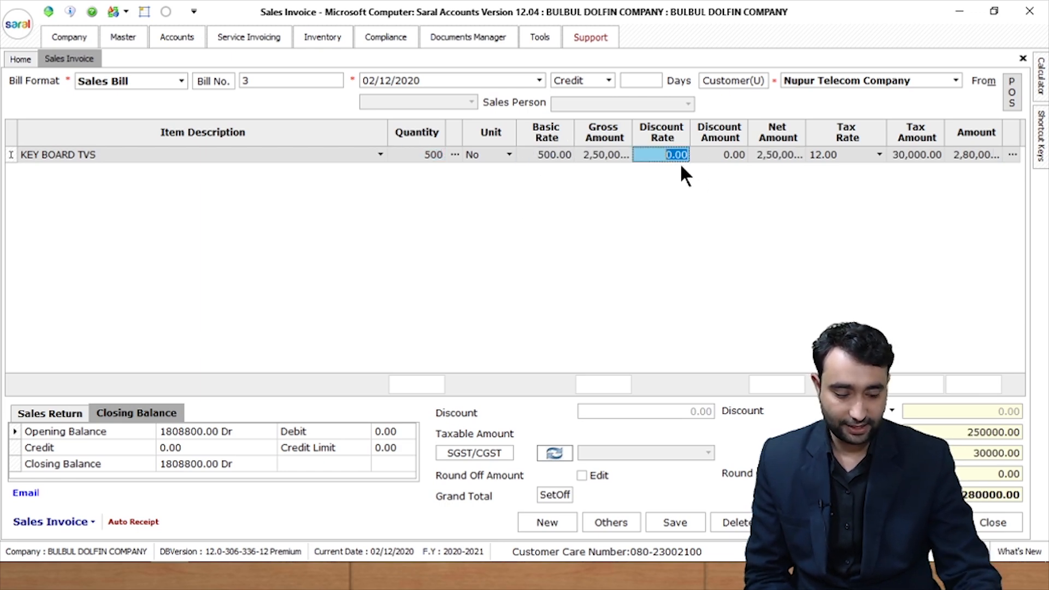
text(20)
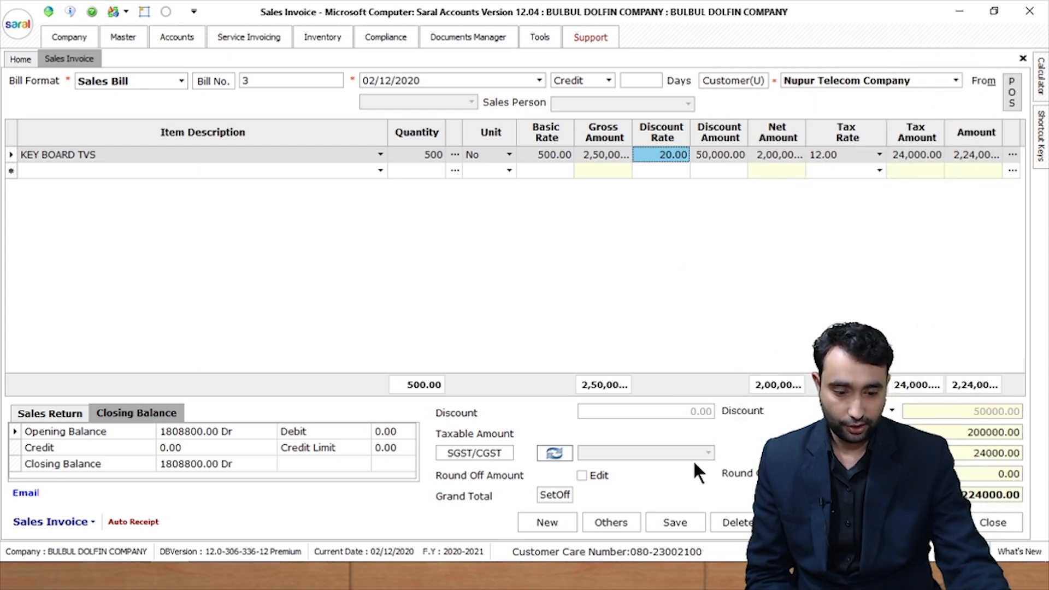
click(678, 520)
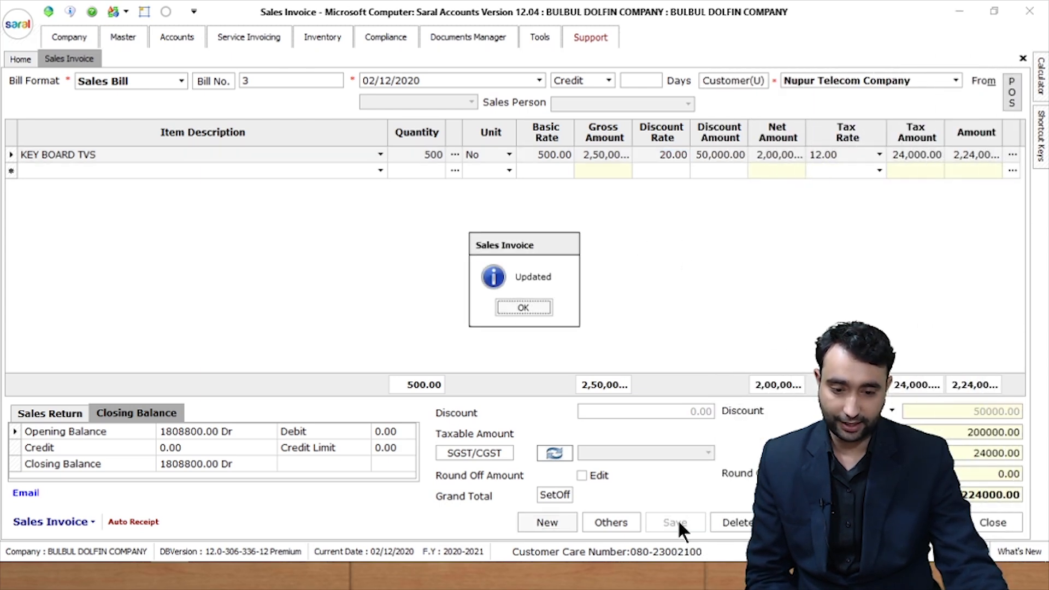
click(523, 308)
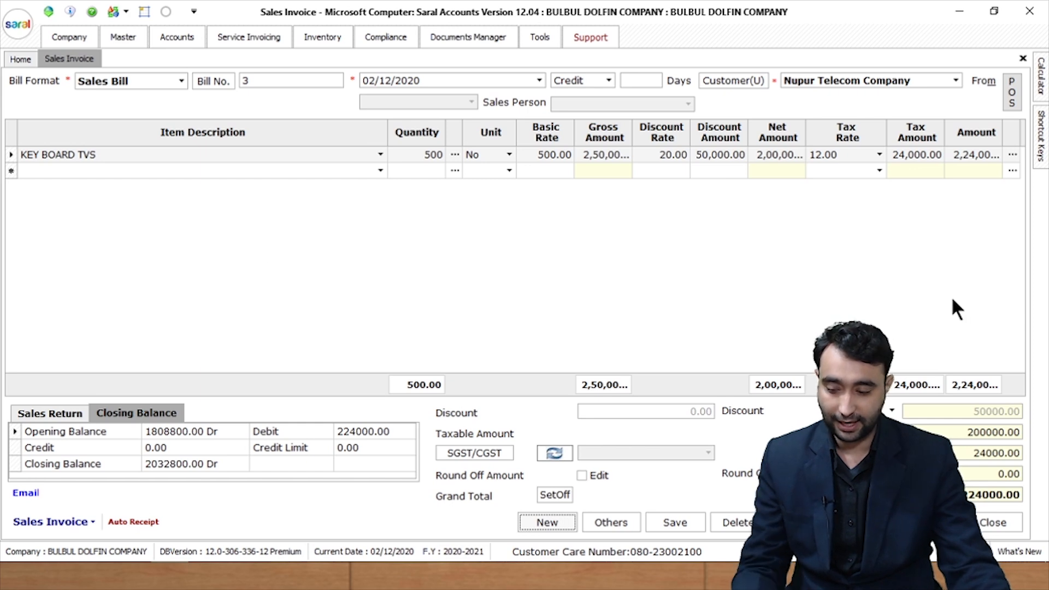
key(Escape)
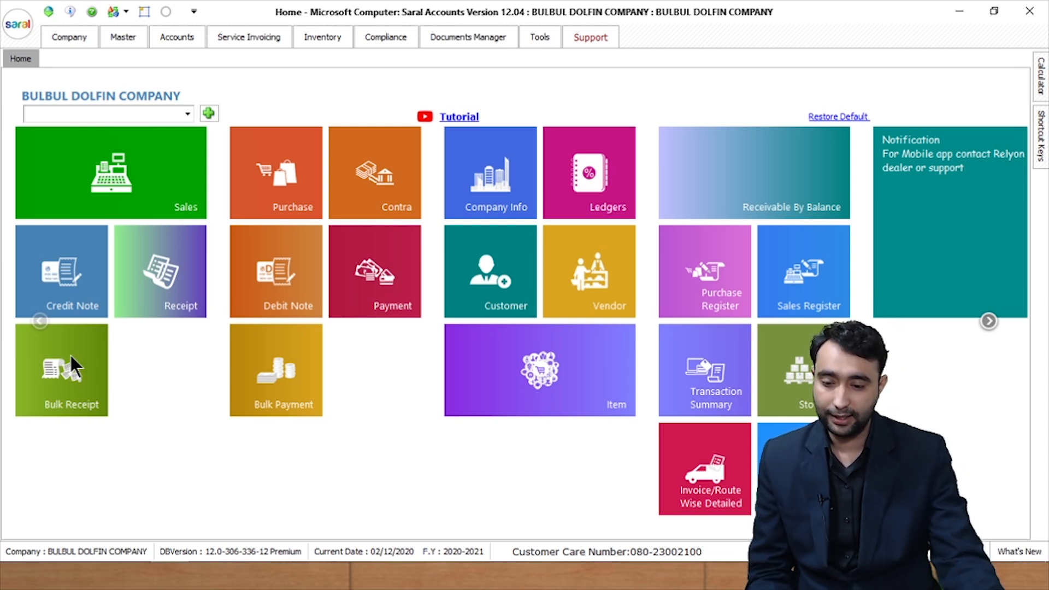
Step: Open a bulk receipt and choose Bajaj Mobile Zone as the customer in the first row
click(67, 388)
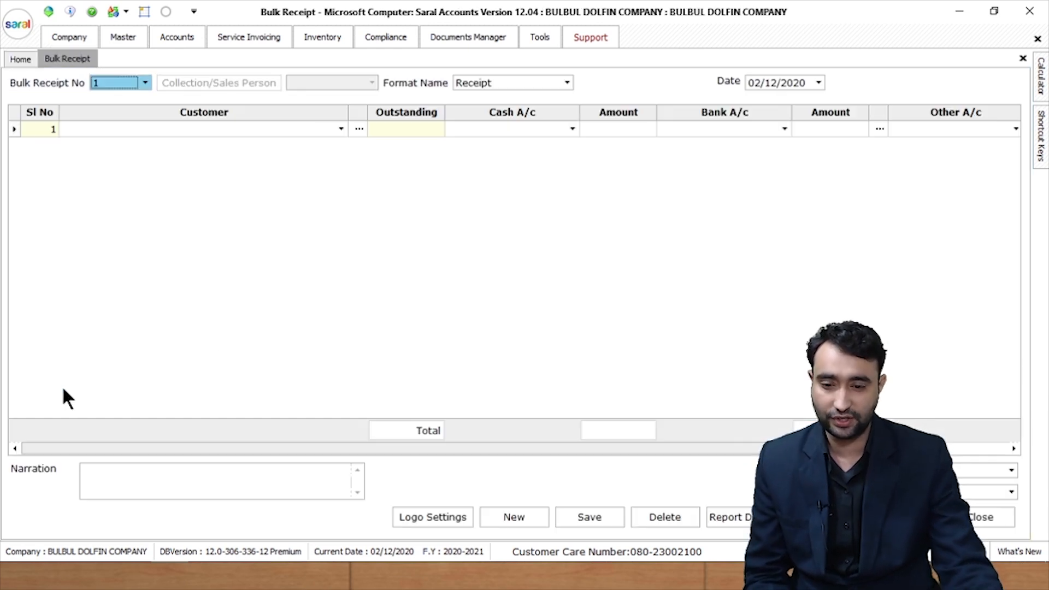
click(326, 276)
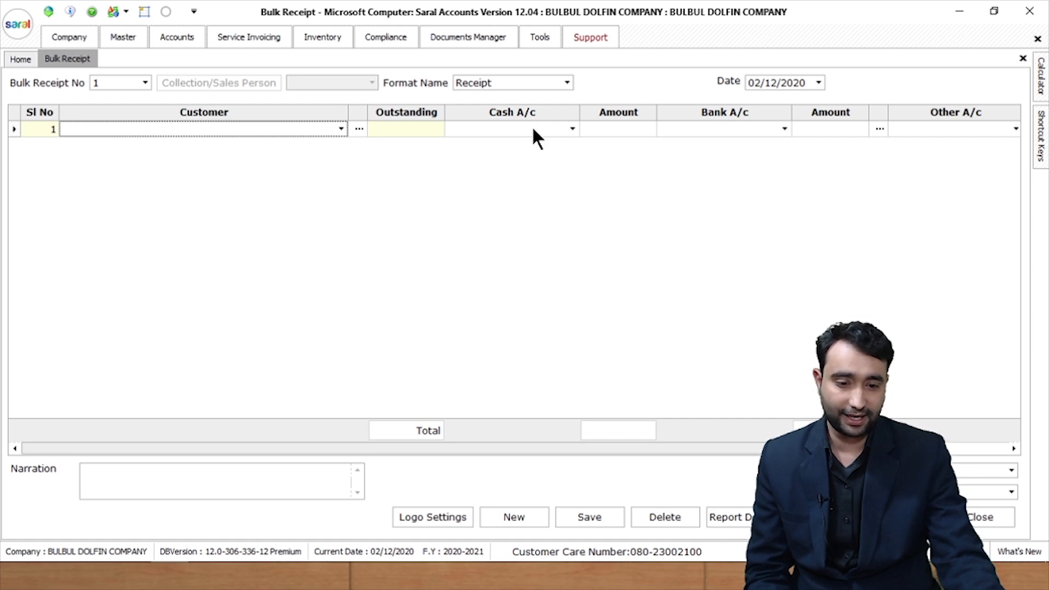
click(341, 129)
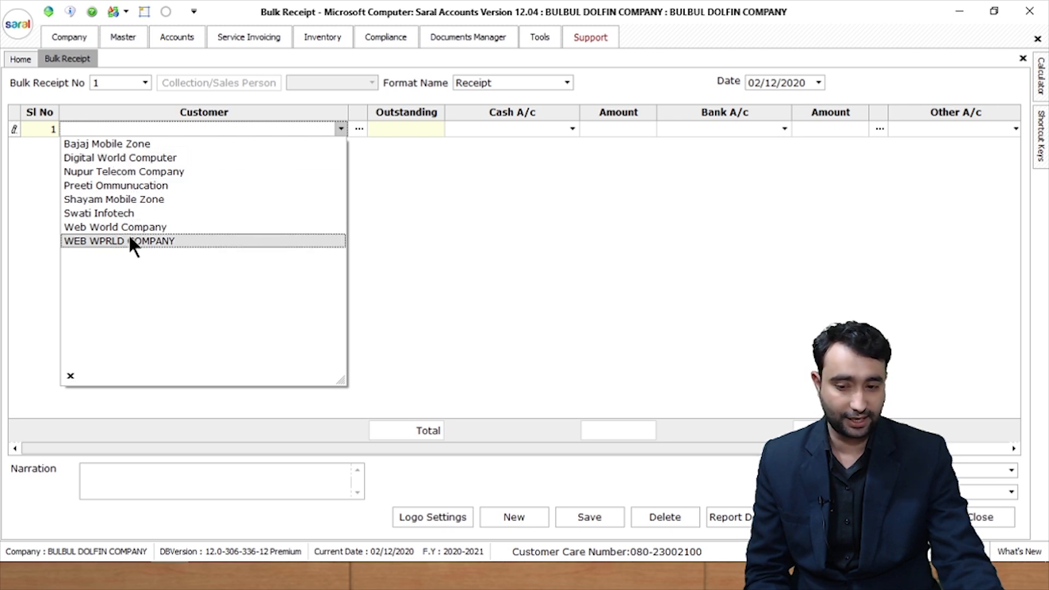
click(97, 144)
key(Return)
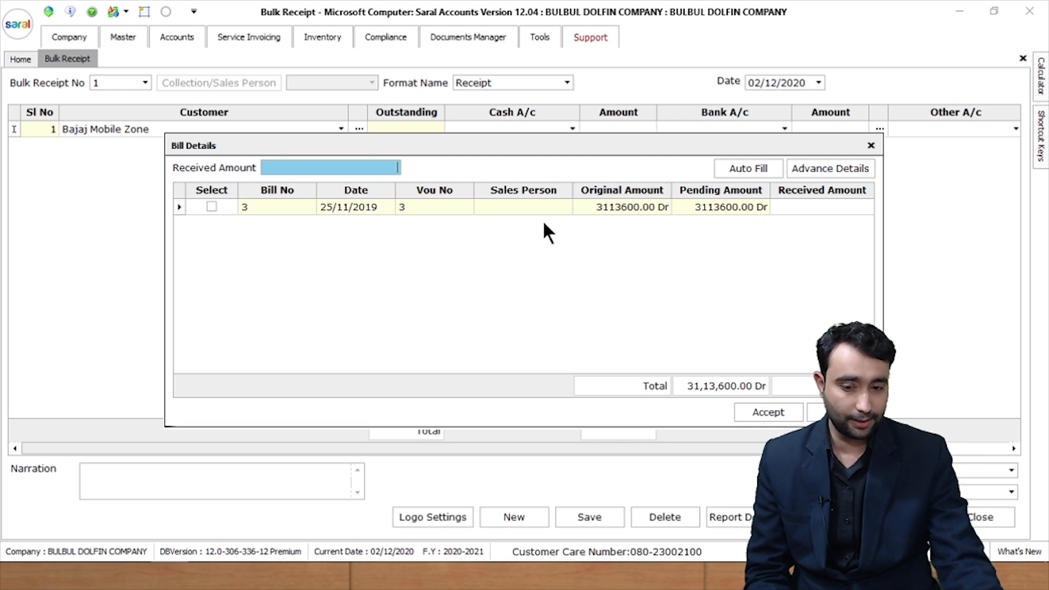
Step: Enter a received amount of 25000, allocate it to bill number 3, and accept the bill details
text(25000)
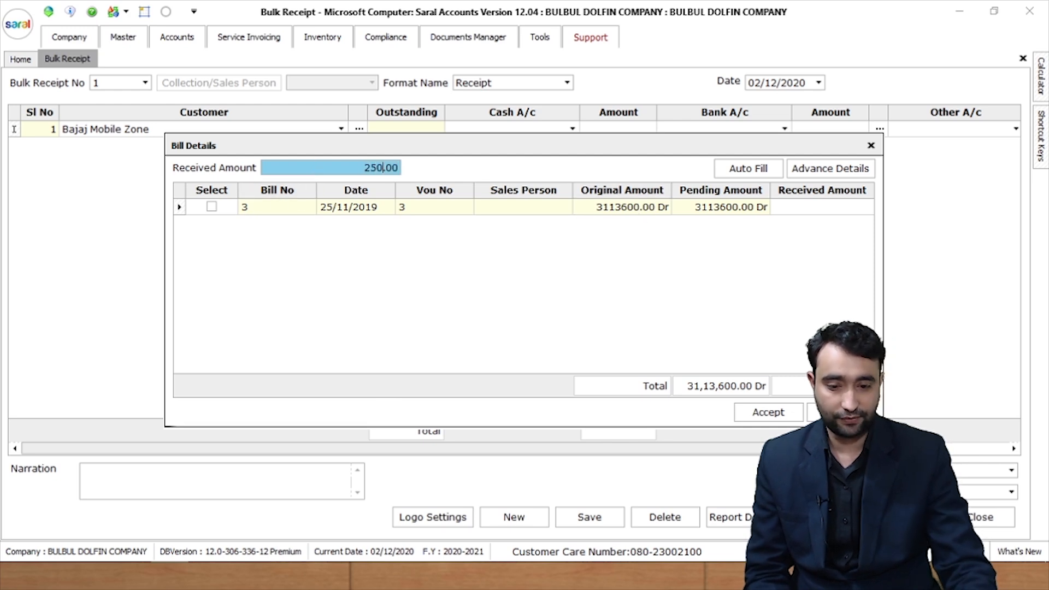
key(Tab)
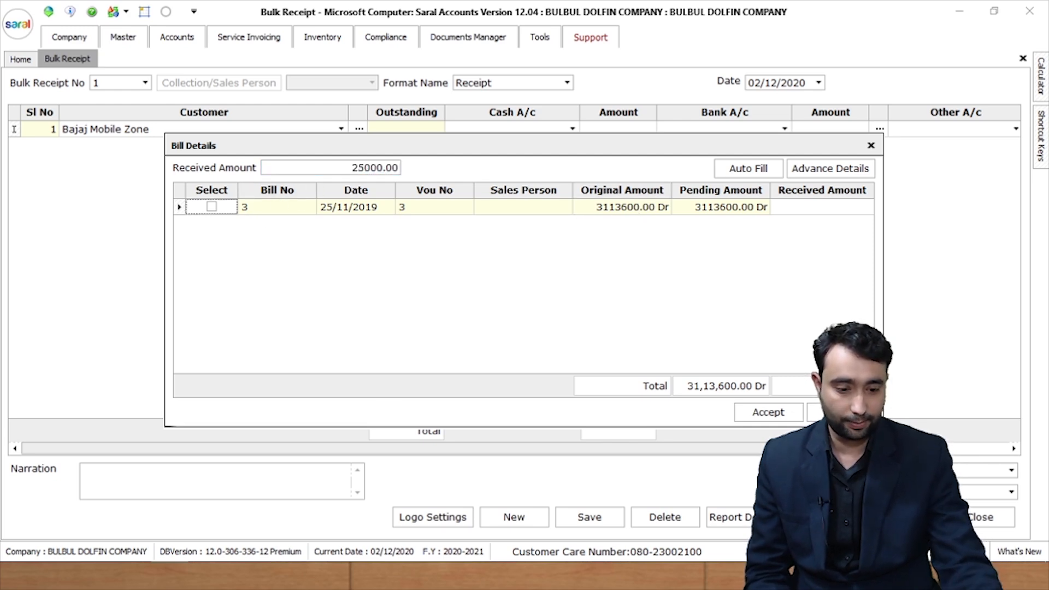
click(774, 411)
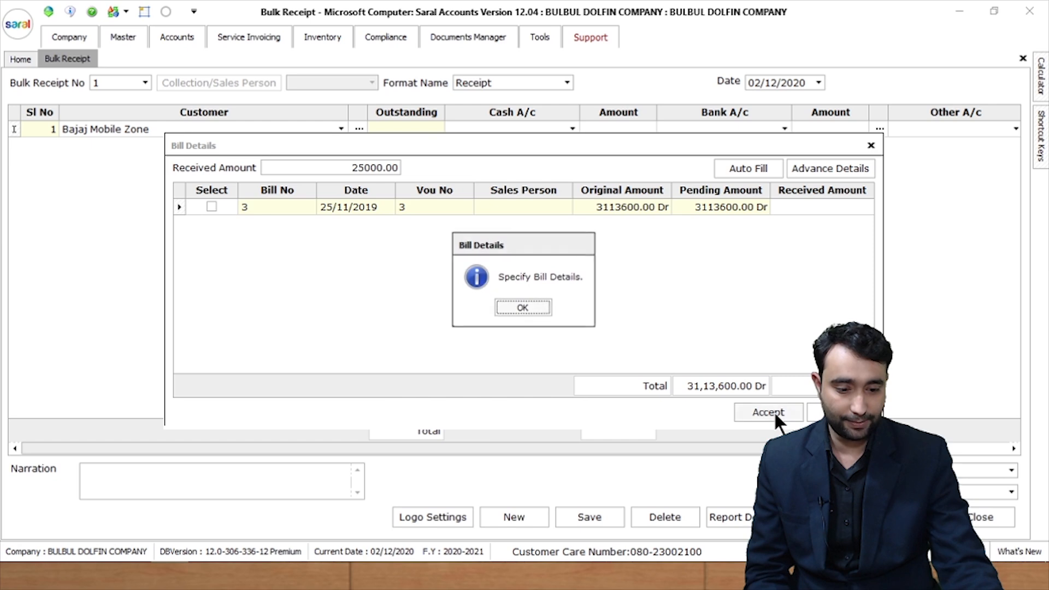
click(523, 308)
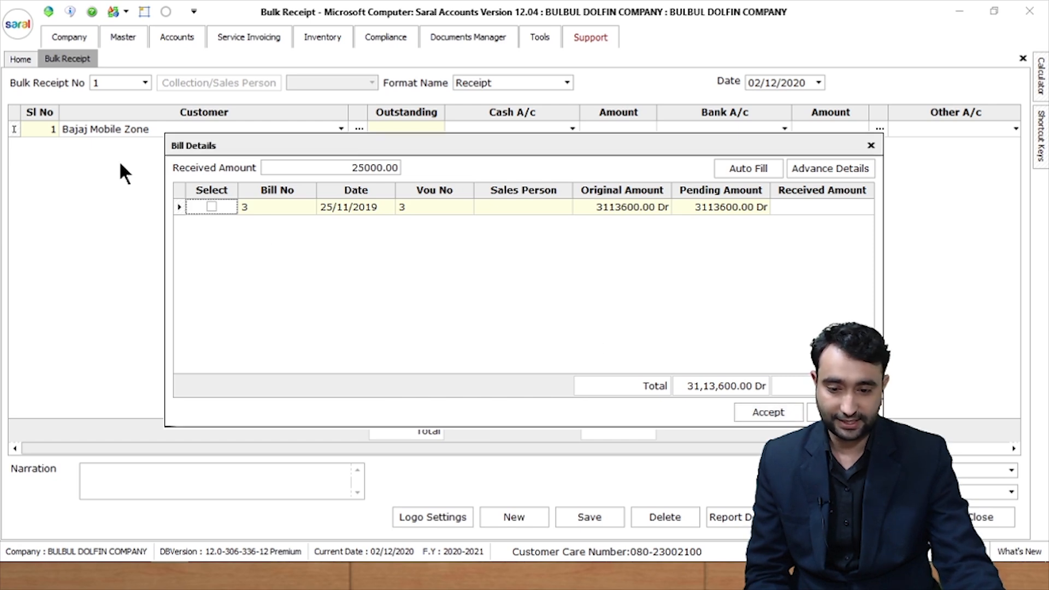
click(212, 207)
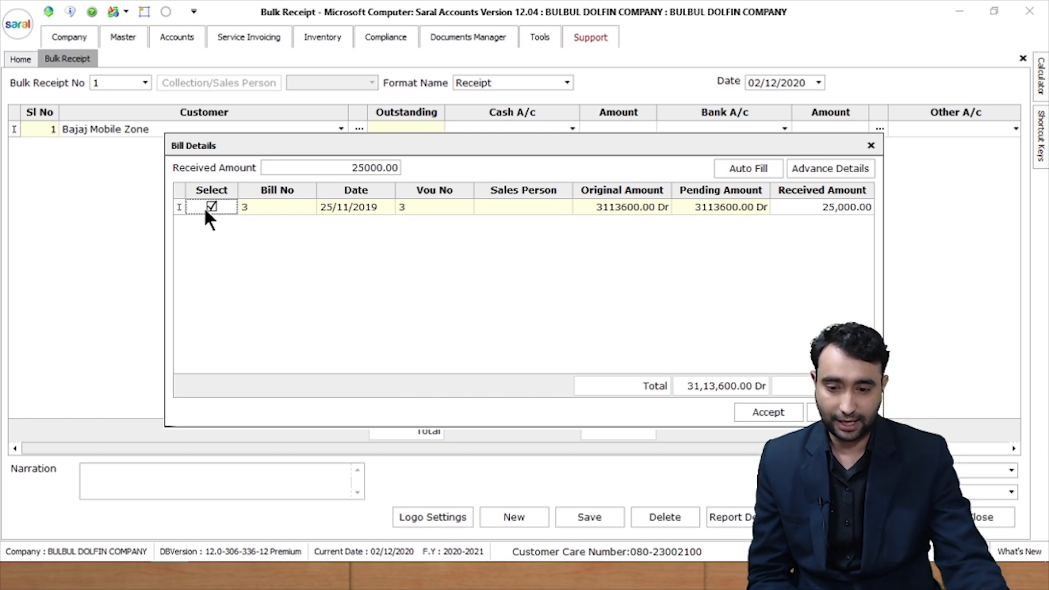
click(777, 411)
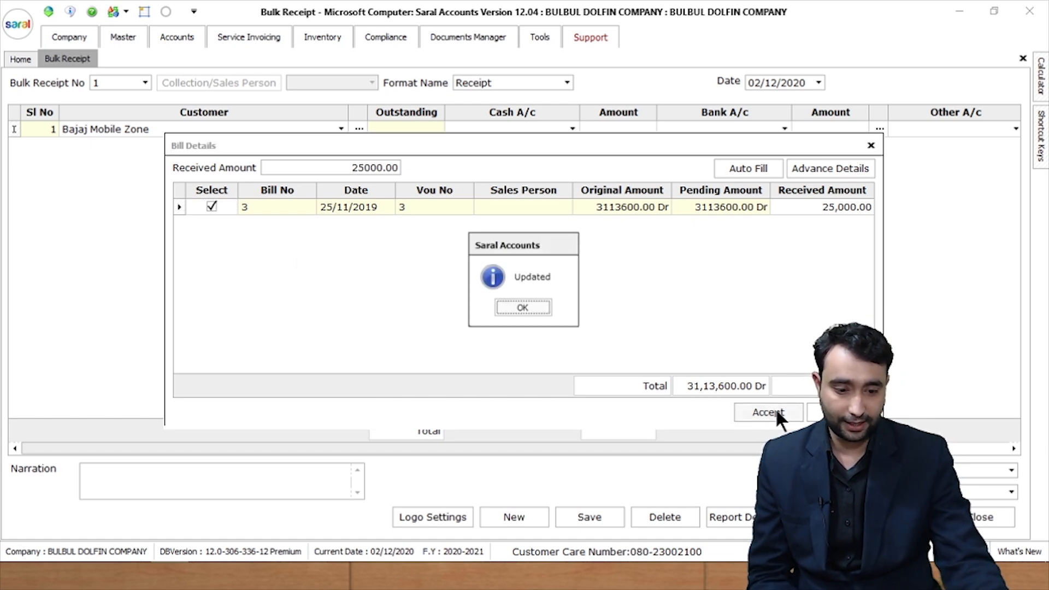
click(524, 307)
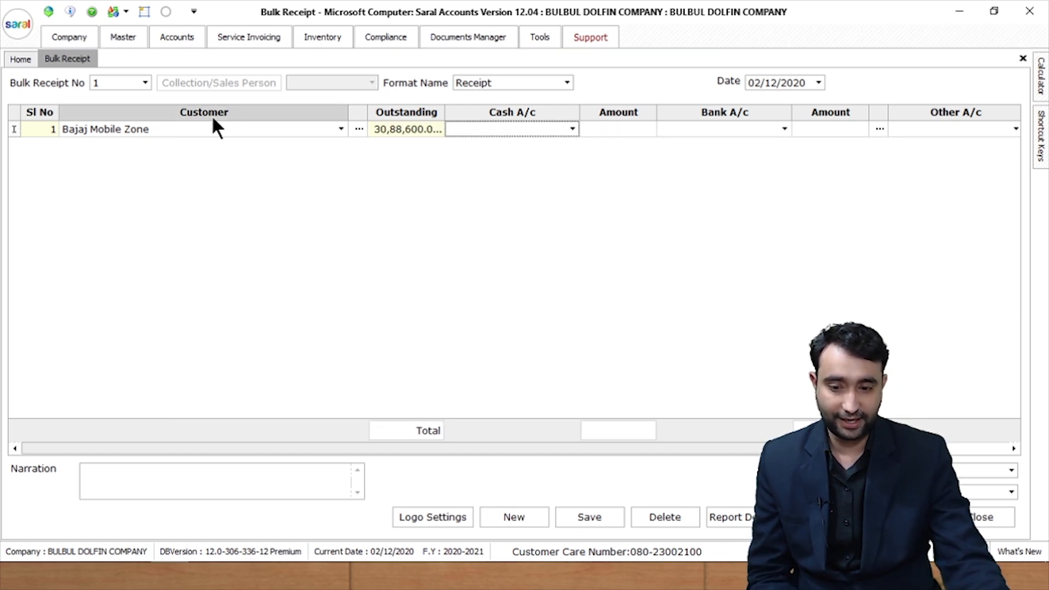
Step: Set the Bajaj Mobile Zone row's cash account to Cash A/c with an amount of 10000
click(545, 130)
click(470, 144)
text(25000)
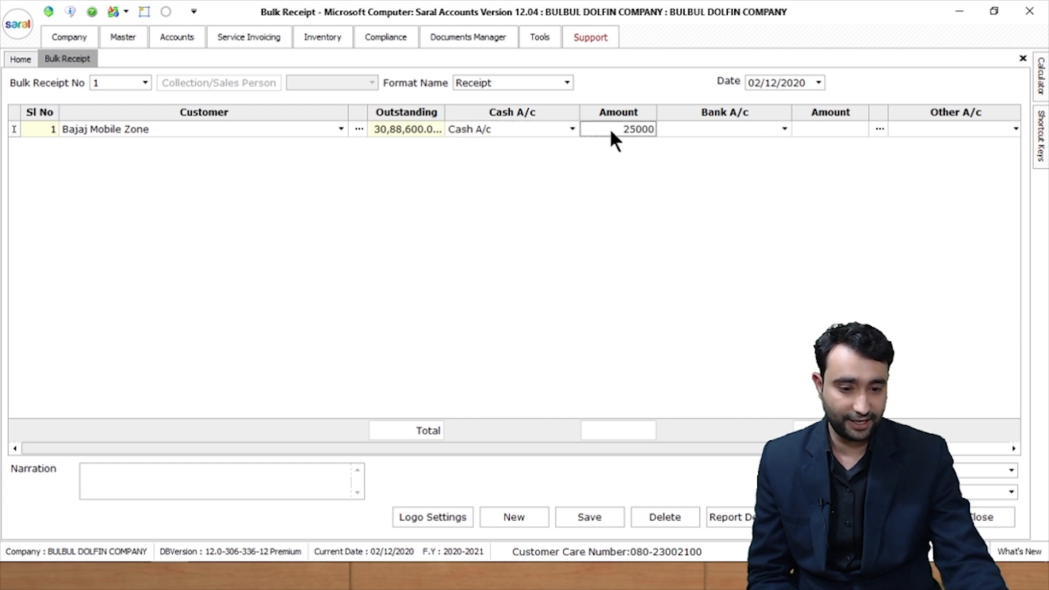
mouse_move(610, 129)
mouse_down()
mouse_move(652, 132)
mouse_move(601, 130)
mouse_up()
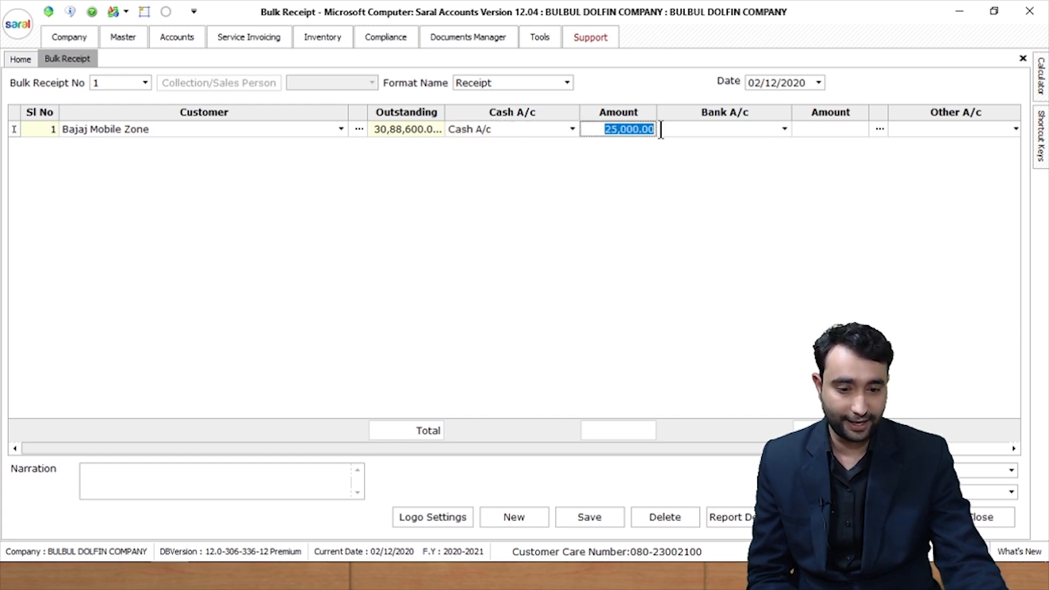
text(10000)
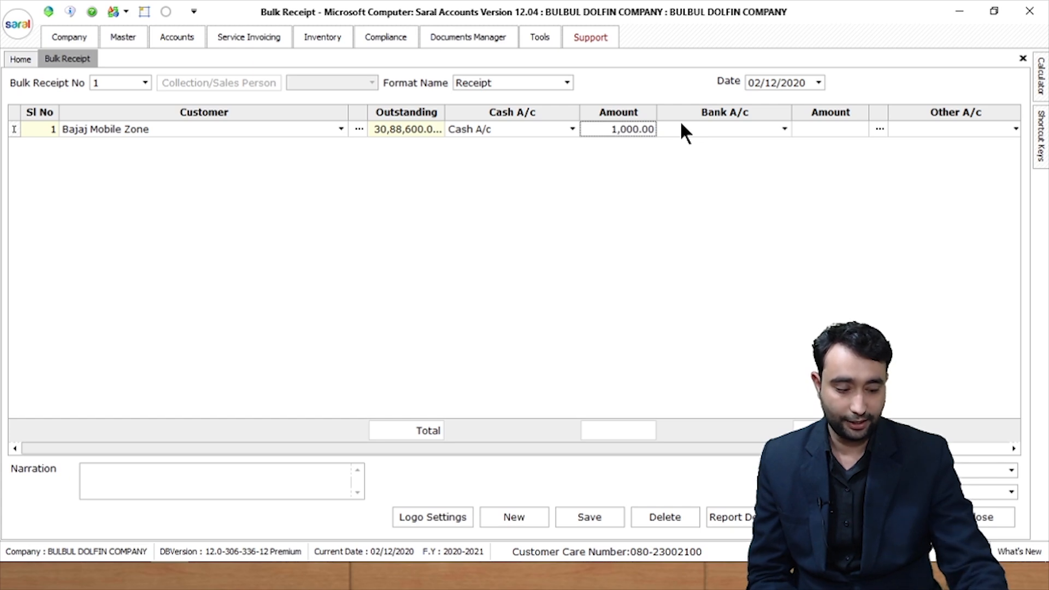
Step: Set the Bajaj Mobile Zone row's bank account to BANK OF BARODA with an amount of 15000
click(771, 215)
click(784, 129)
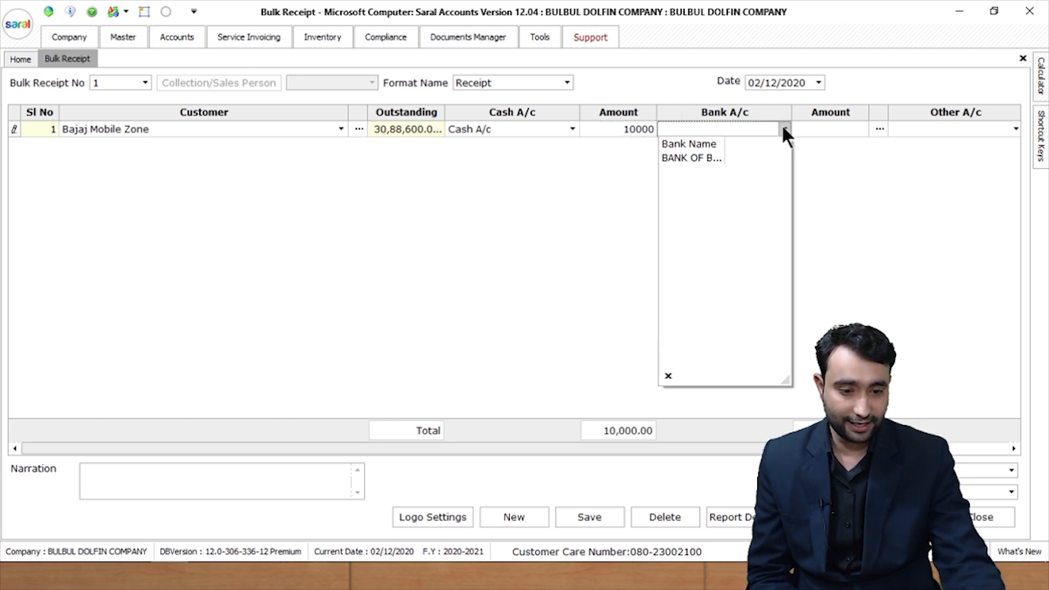
click(722, 144)
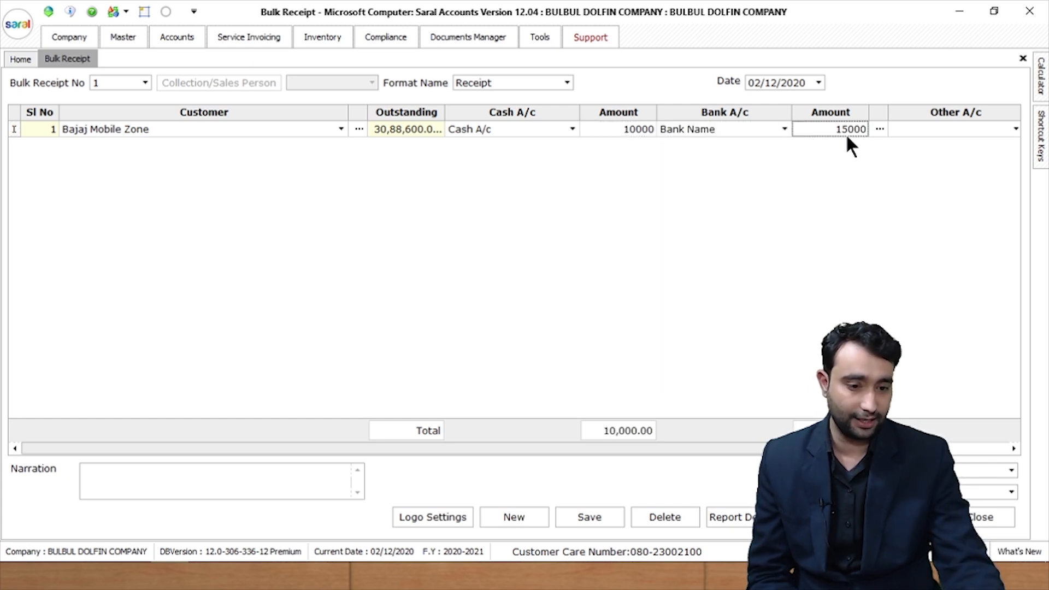
click(752, 131)
click(705, 156)
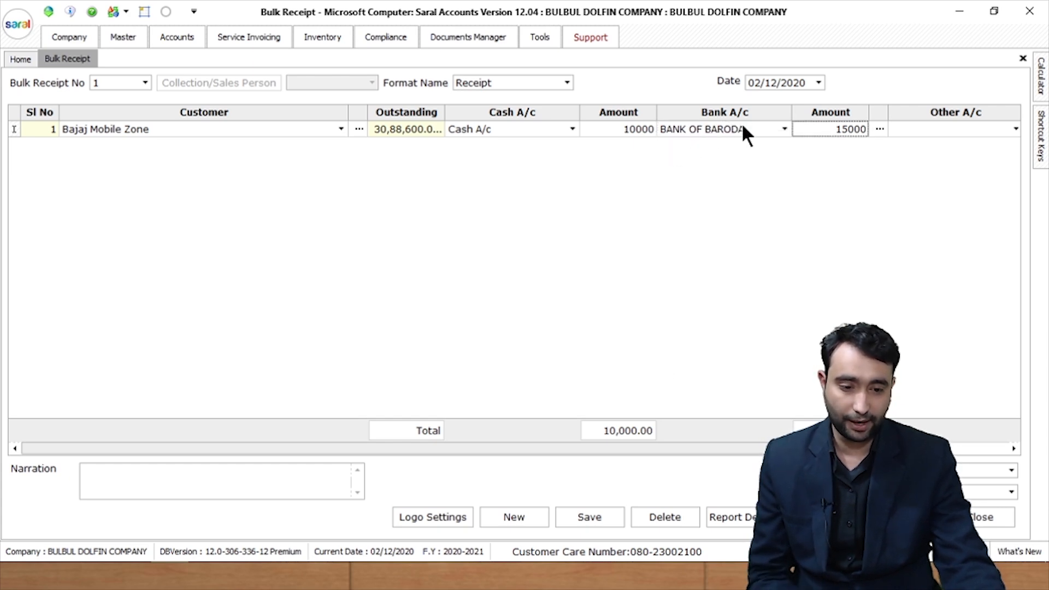
click(760, 190)
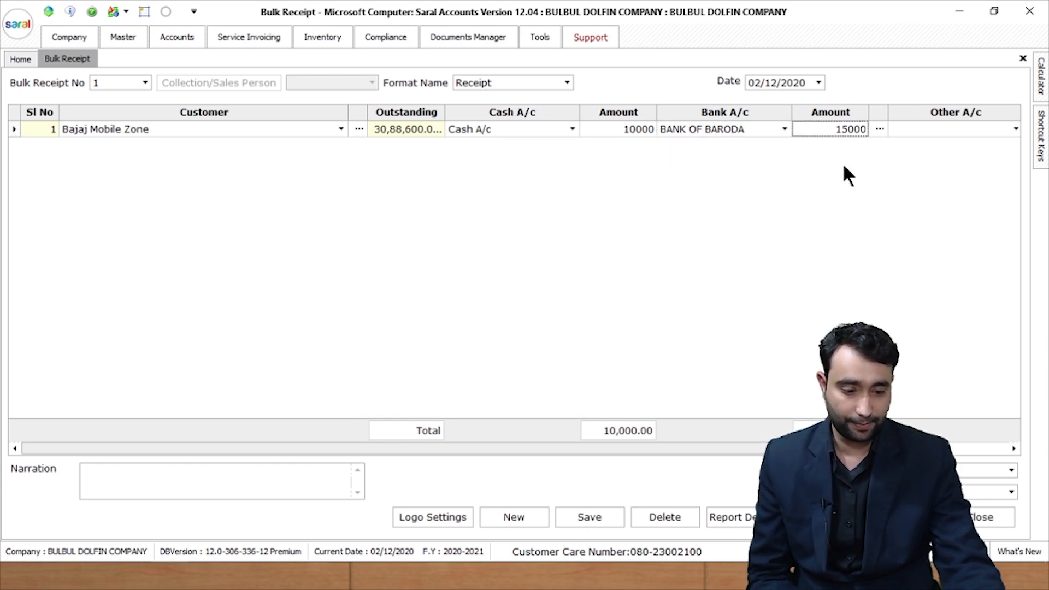
Step: Open the bank details of the Bajaj Mobile Zone row and accept them with BANK OF BARODA as the bank
key(Tab)
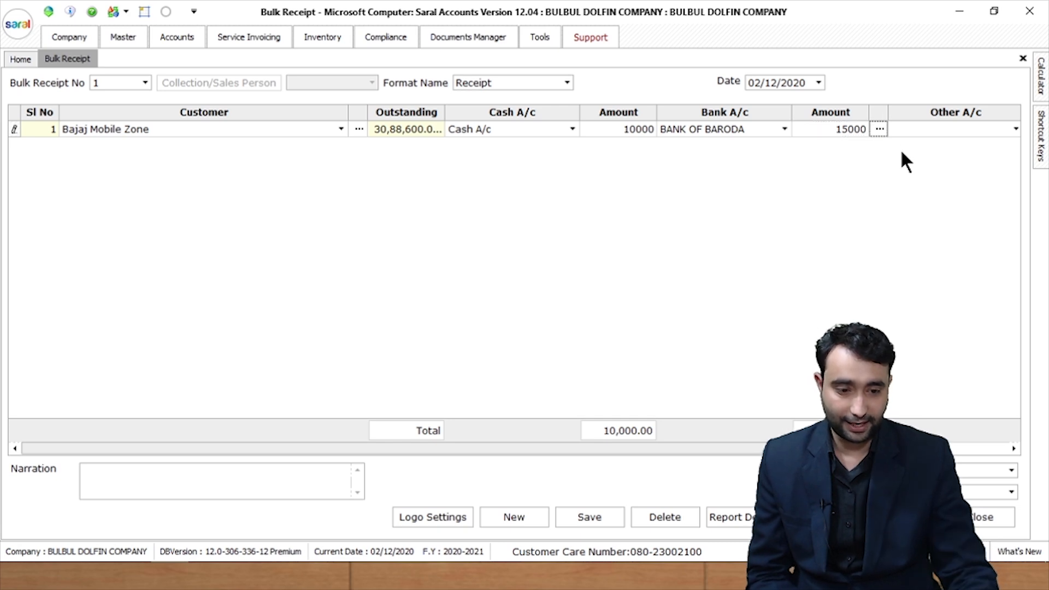
key(Return)
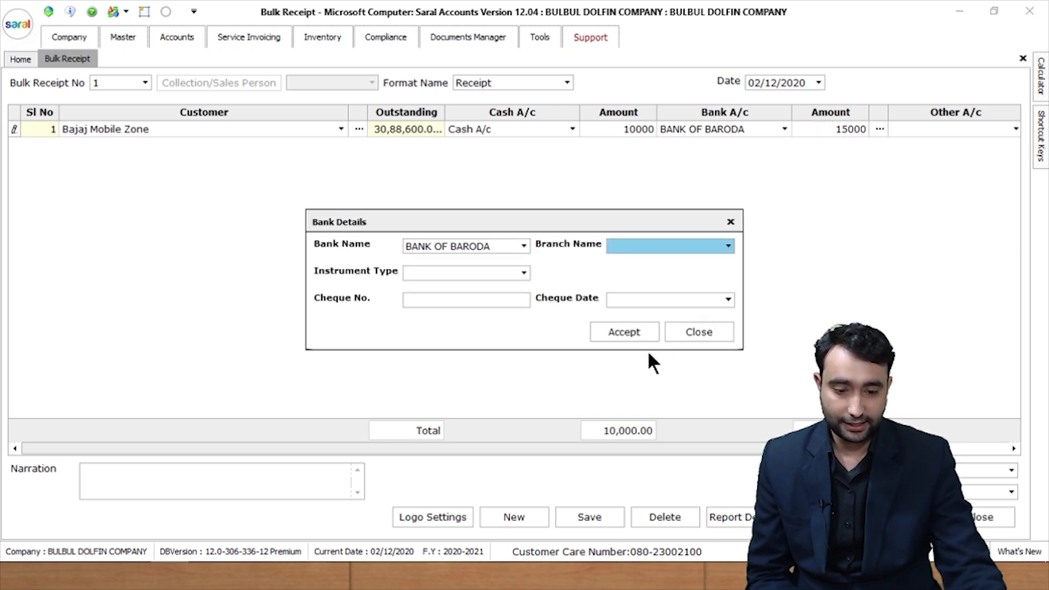
click(635, 338)
click(536, 308)
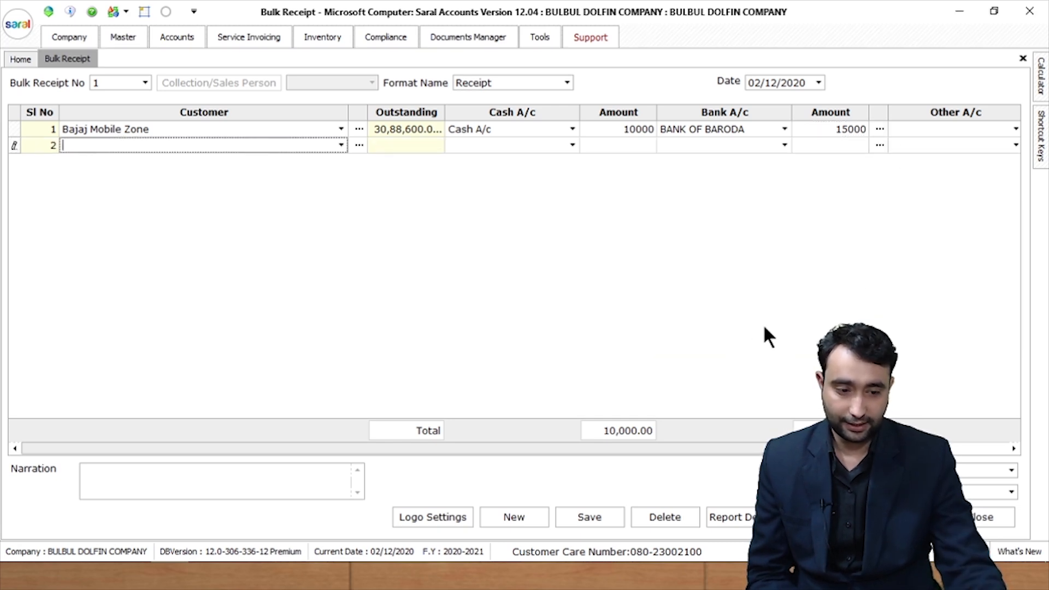
click(341, 144)
click(161, 174)
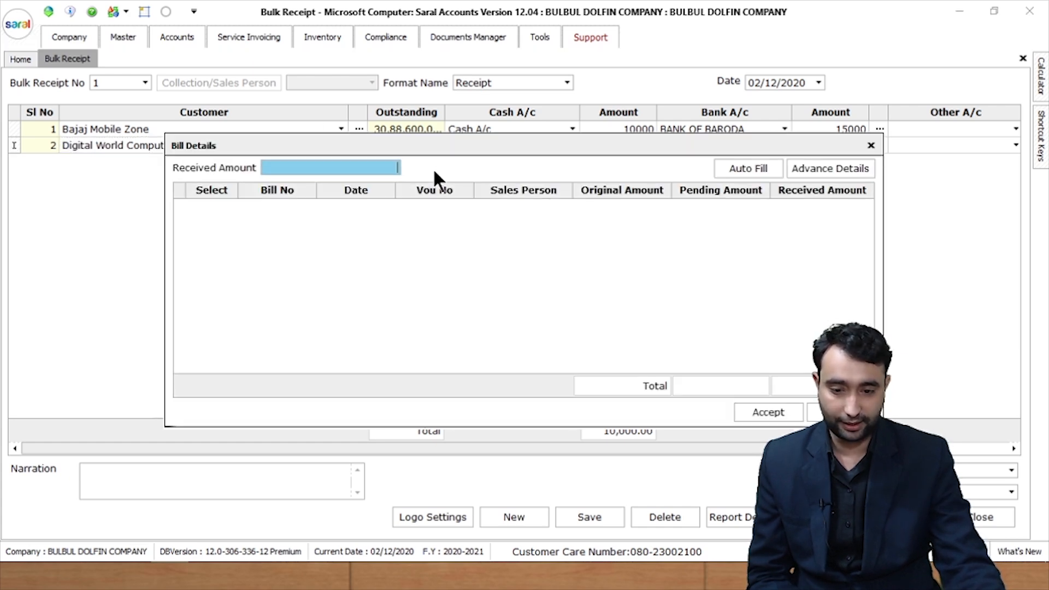
click(871, 145)
Step: Choose Nupur Telecom Company in the second row, auto-fill a received amount of 55000 against its bills, and accept the bill details
click(340, 145)
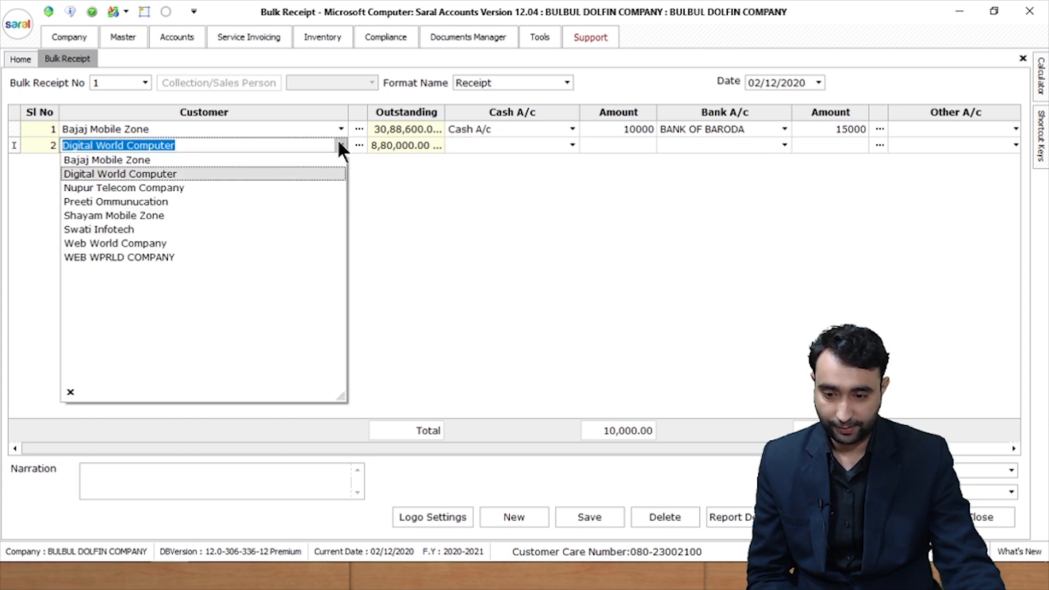
click(171, 188)
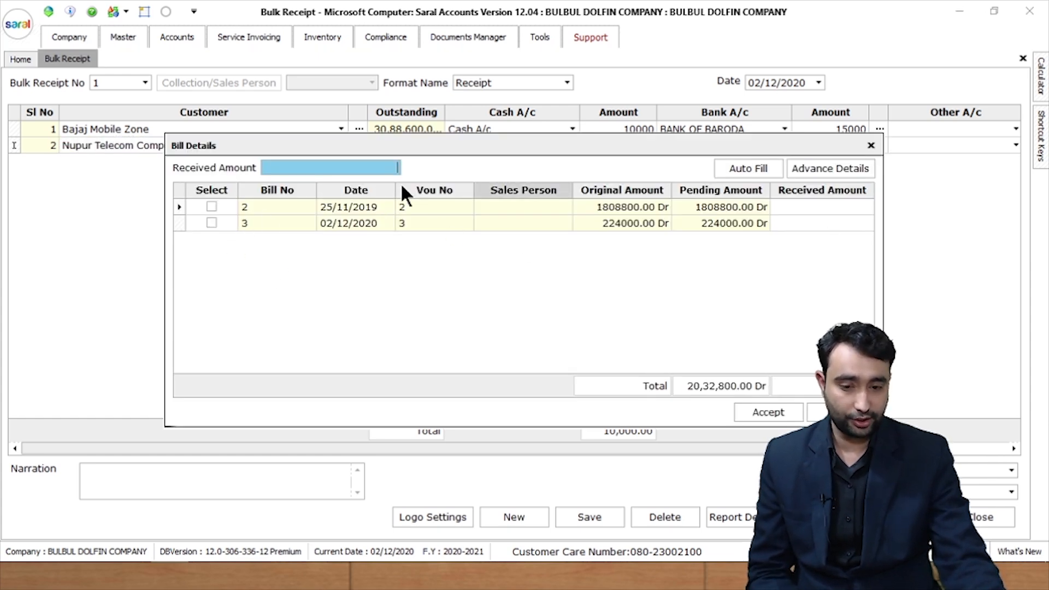
text(55000.00)
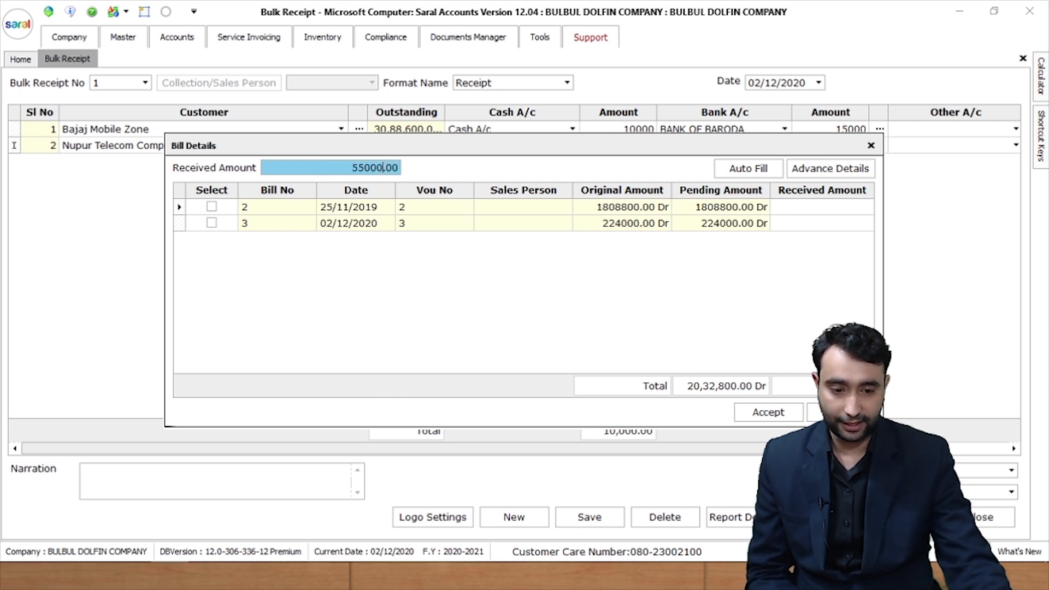
click(727, 166)
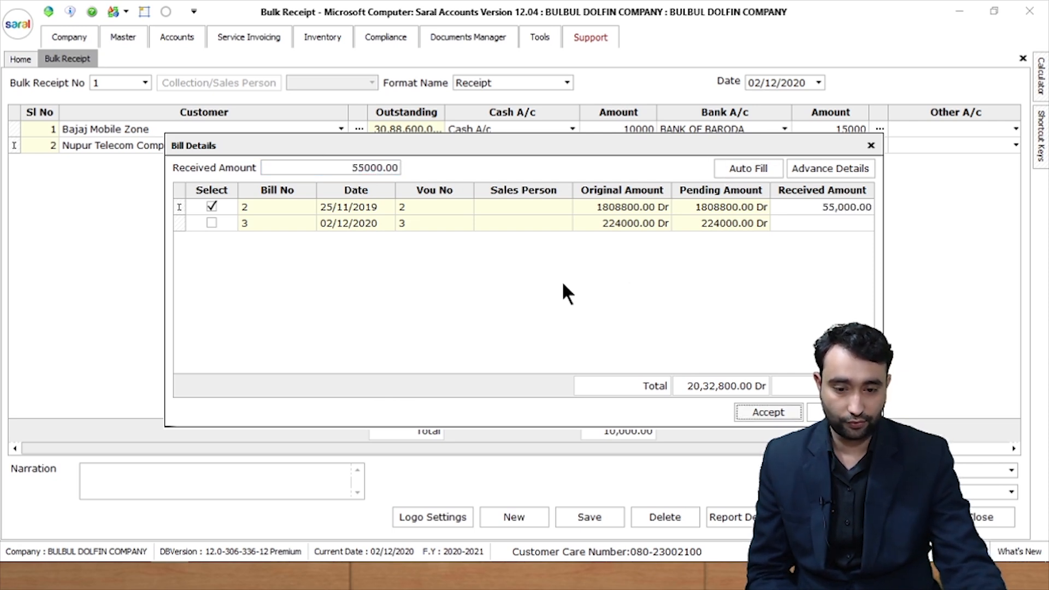
click(762, 414)
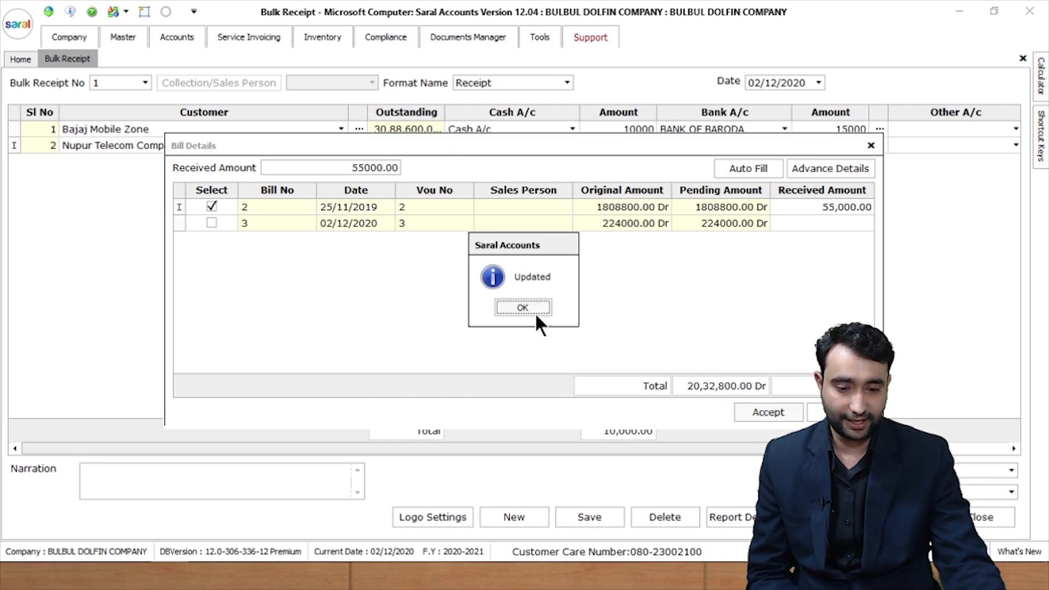
click(506, 306)
Step: Split the Nupur Telecom Company receipt into 5000 to Cash A/c and 50000 to BANK OF BARODA
click(513, 144)
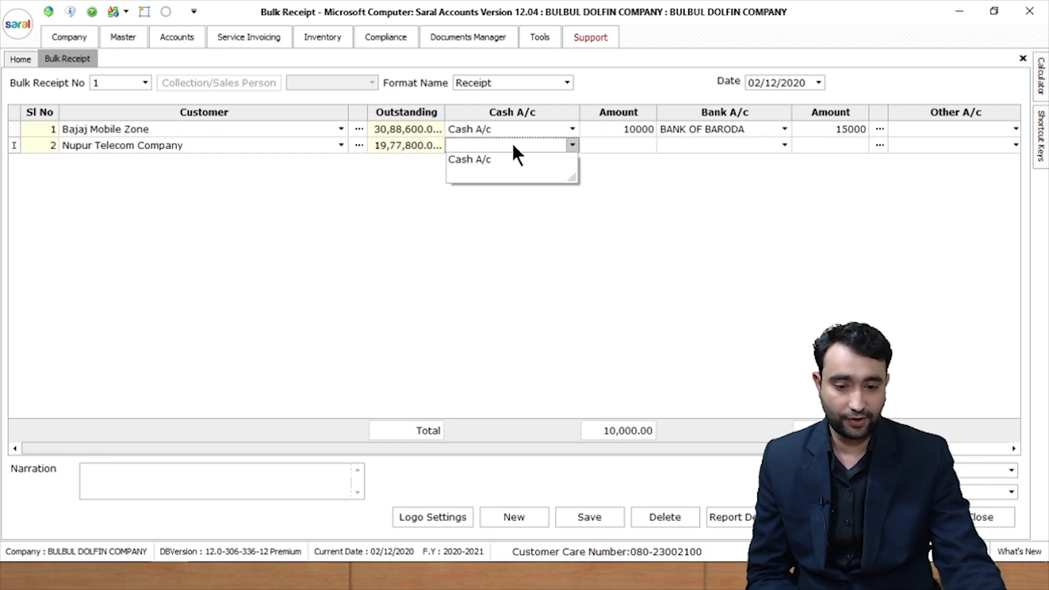
click(506, 160)
text(5000)
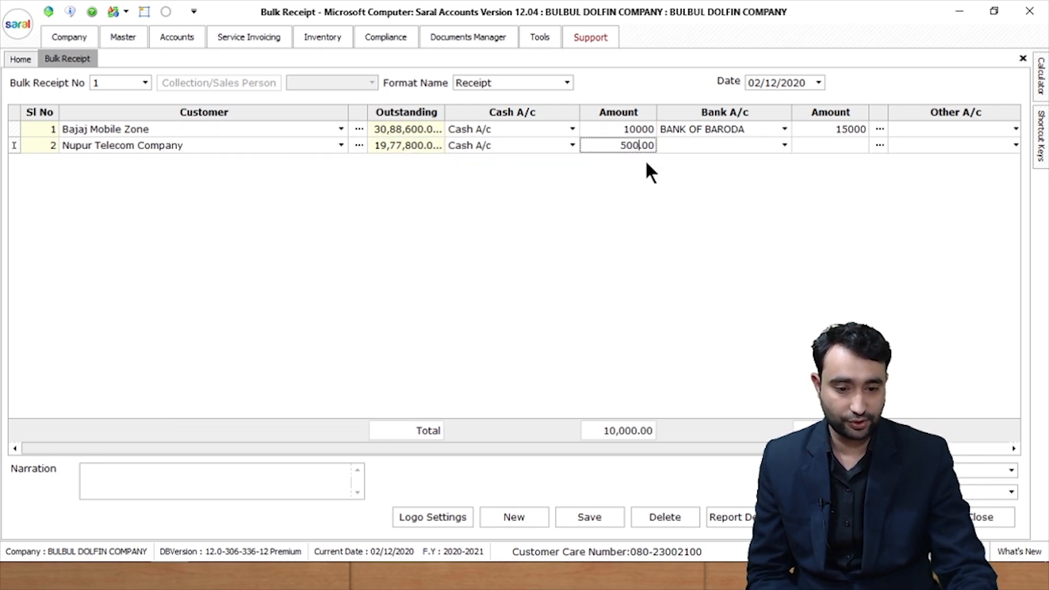
click(712, 136)
click(713, 145)
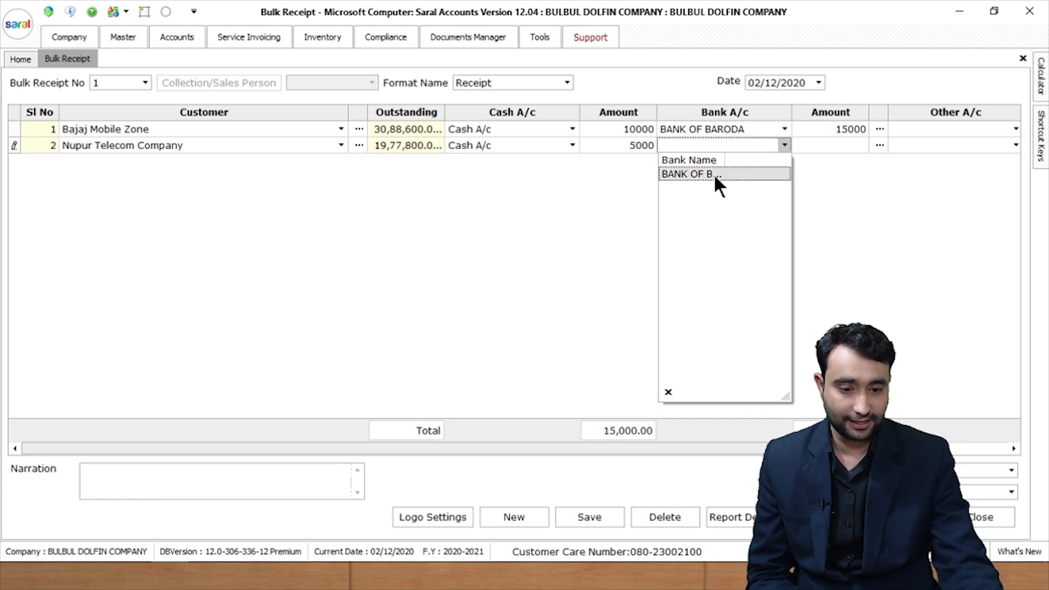
click(716, 175)
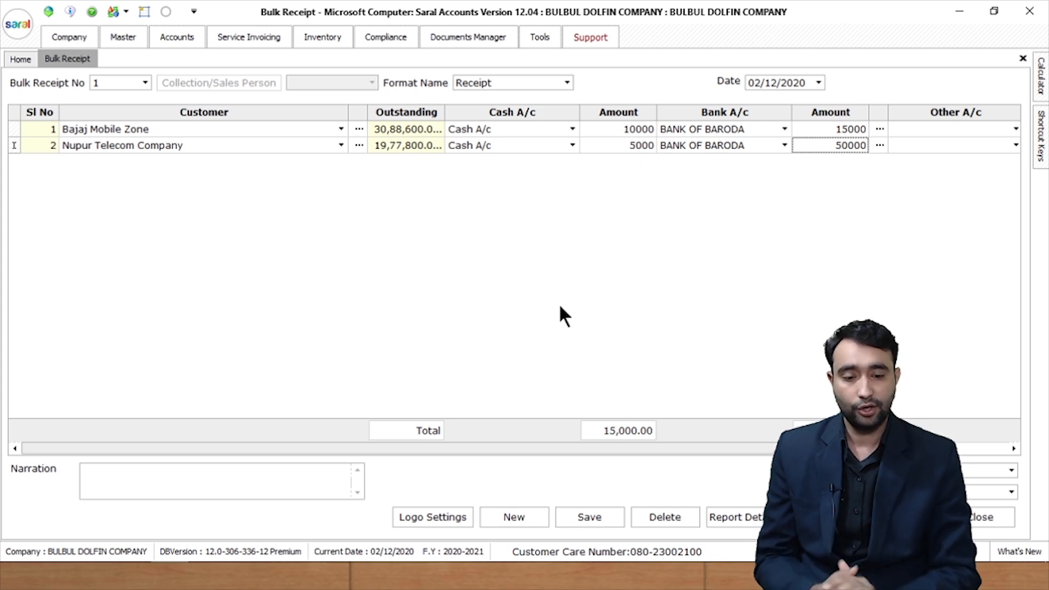
Step: Save the bulk receipt and close its entry form
click(602, 516)
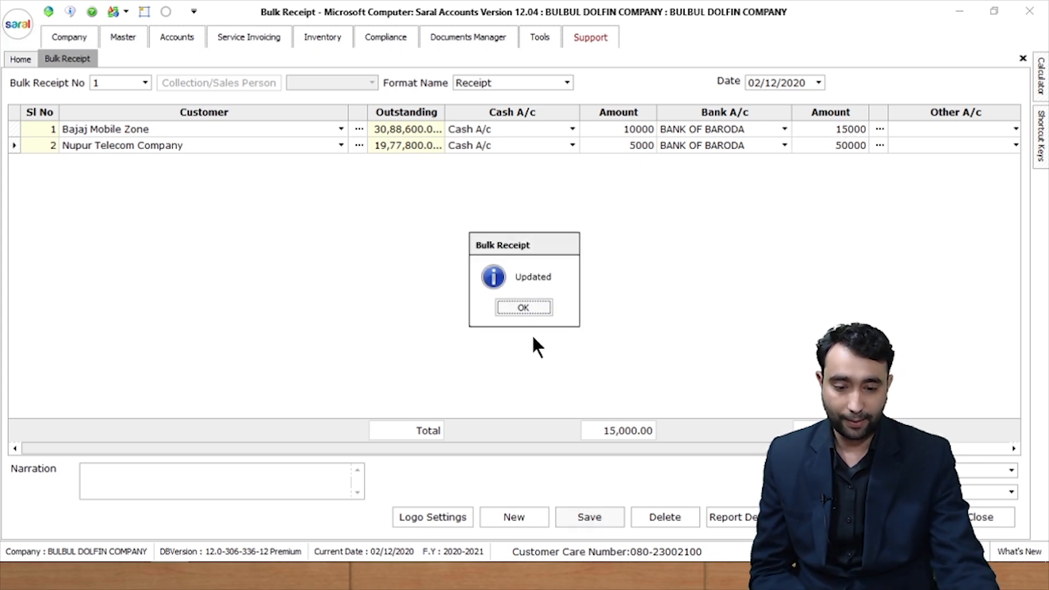
click(537, 307)
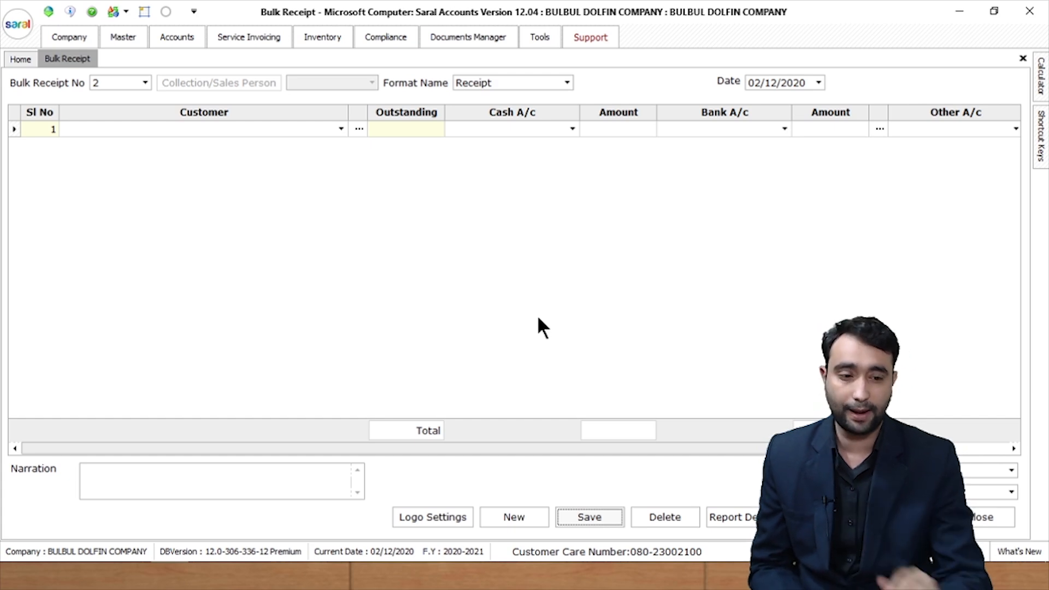
click(1023, 58)
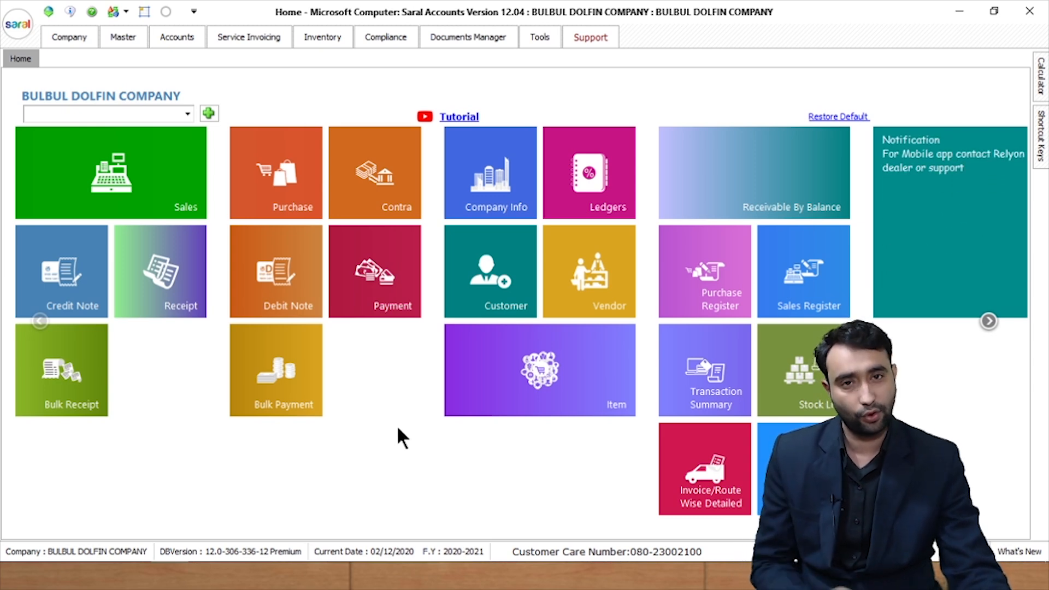
Step: Open the receipt voucher entry and load voucher number 1 to review its cash and bank postings
click(175, 285)
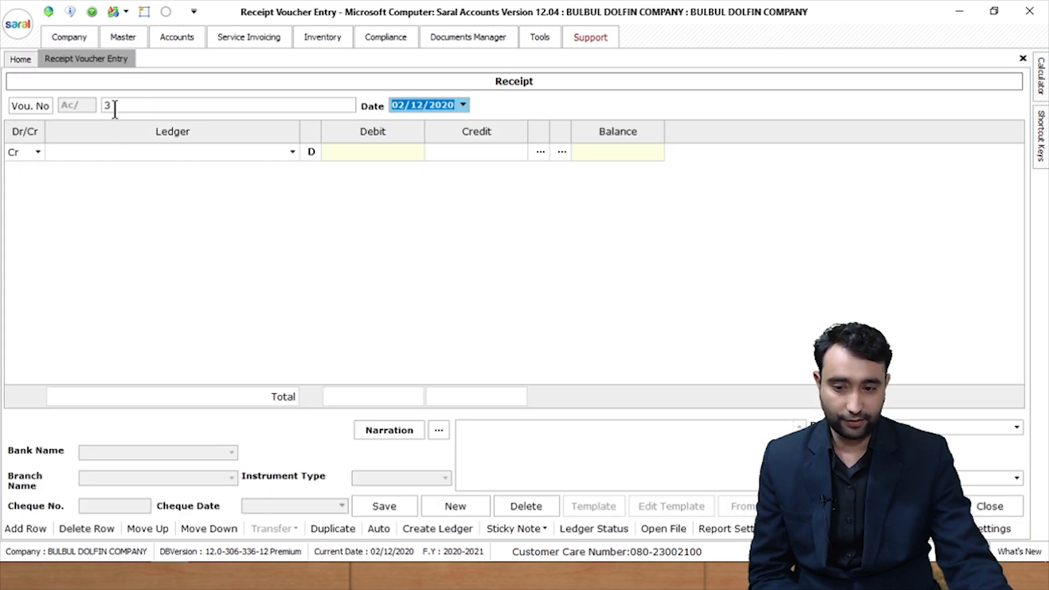
click(34, 105)
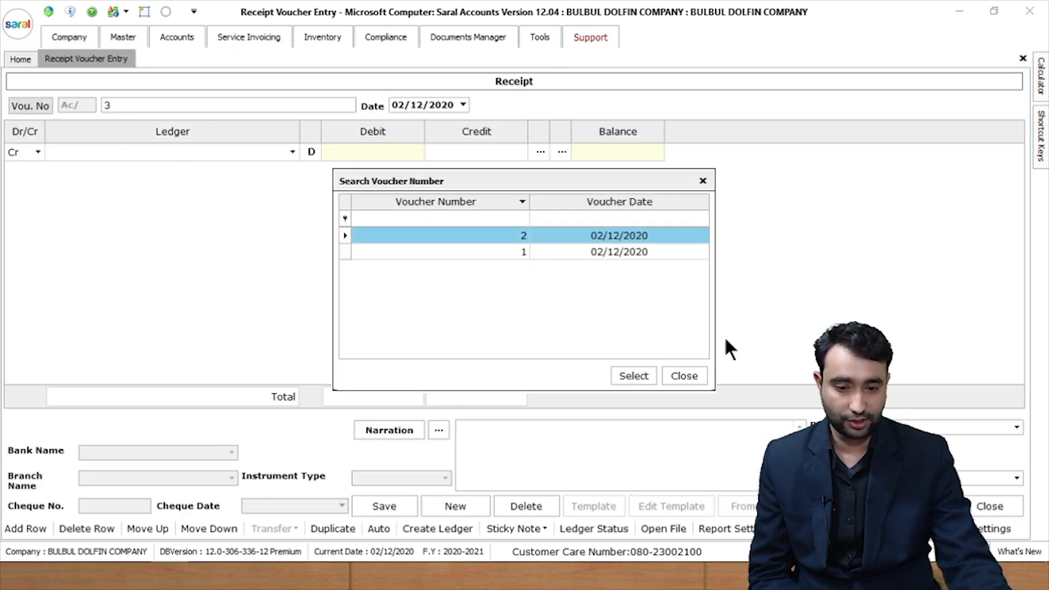
click(500, 251)
double_click(500, 251)
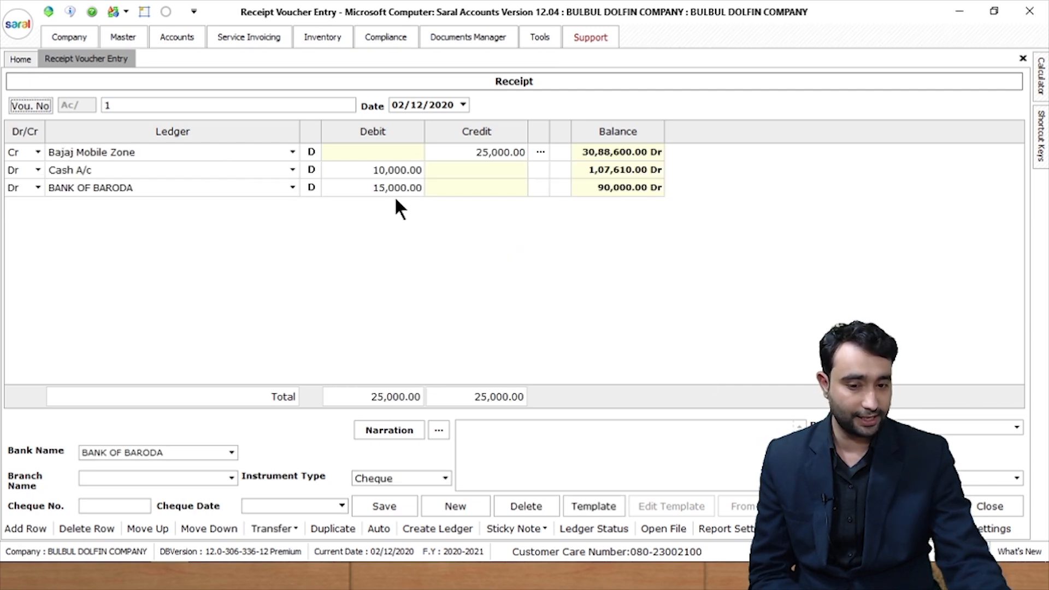
Step: Load receipt voucher number 2 to review its postings and close the receipt voucher entry
click(34, 105)
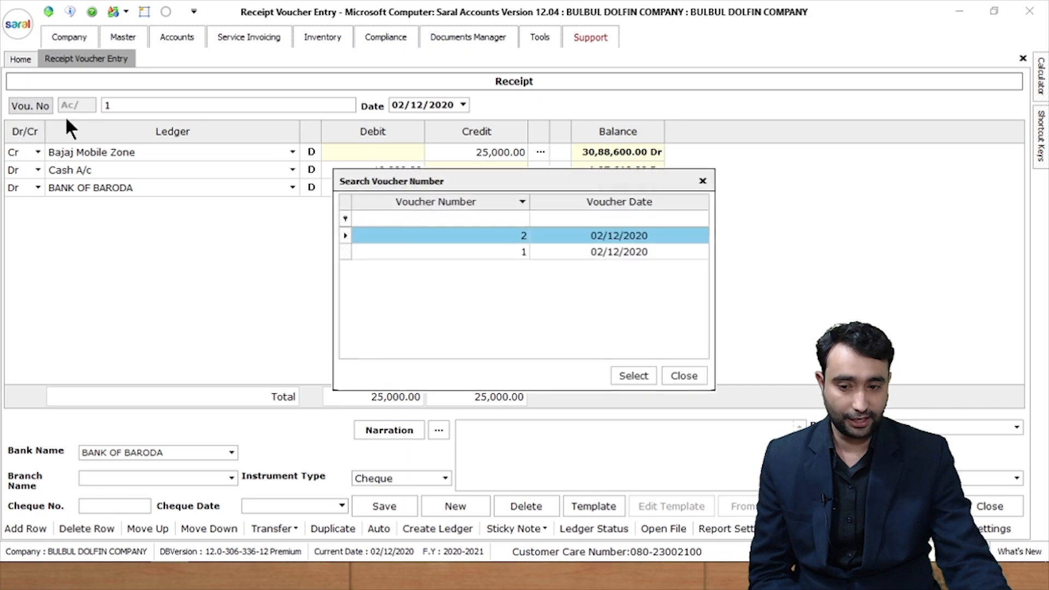
double_click(475, 235)
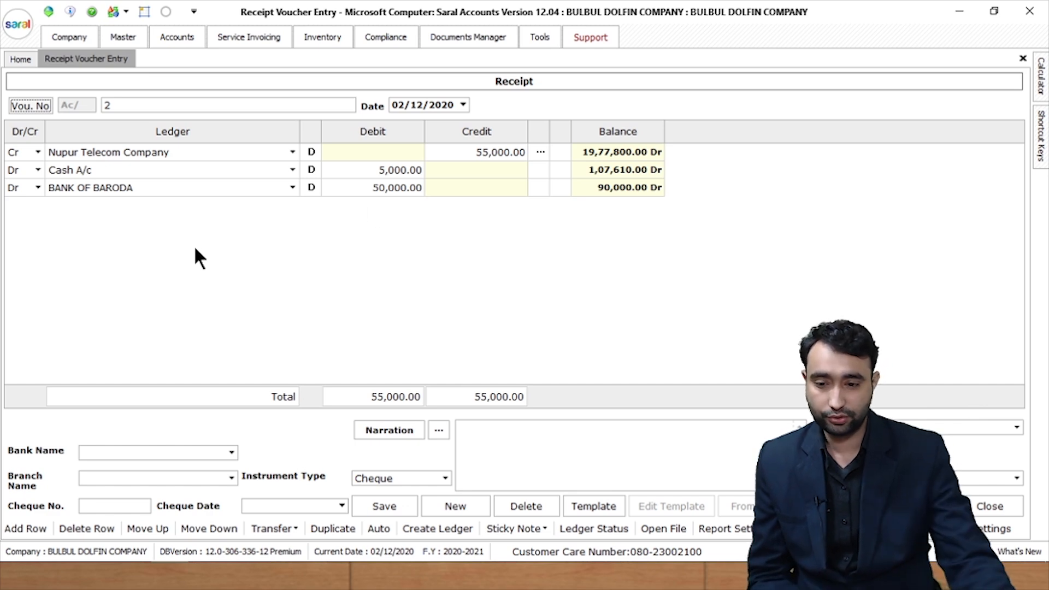
click(1022, 58)
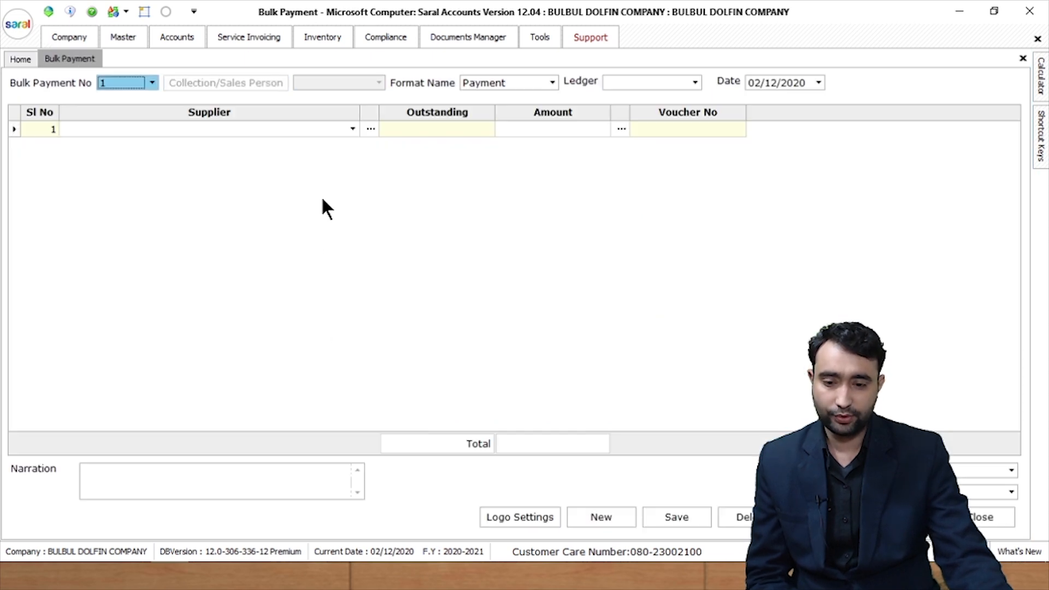
Step: Choose Swati Infotech as the supplier in the first bulk payment row and try to select bill 125/2018-19
click(353, 129)
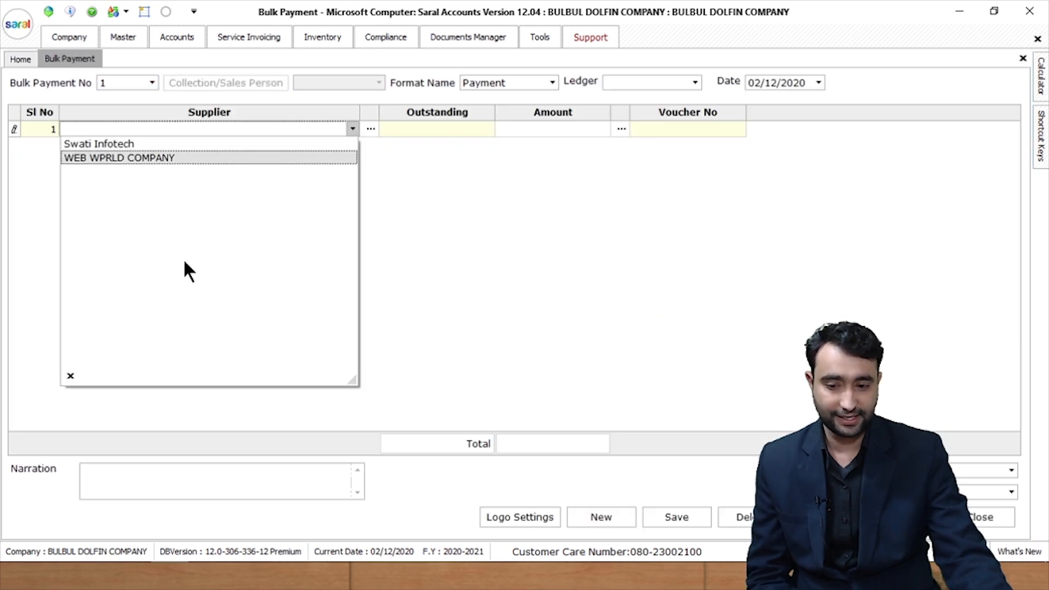
click(123, 144)
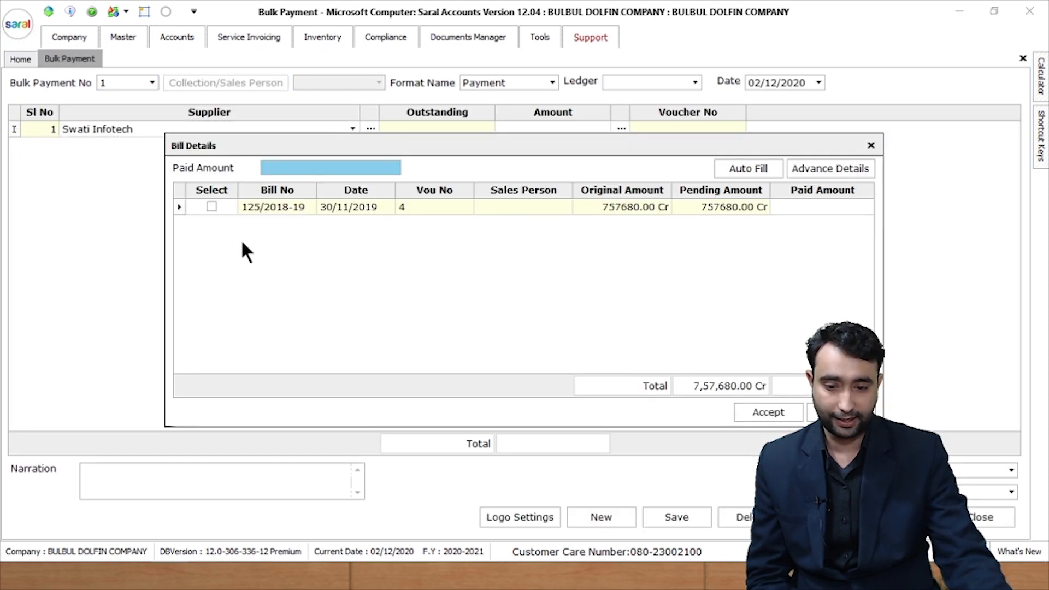
click(211, 205)
click(516, 295)
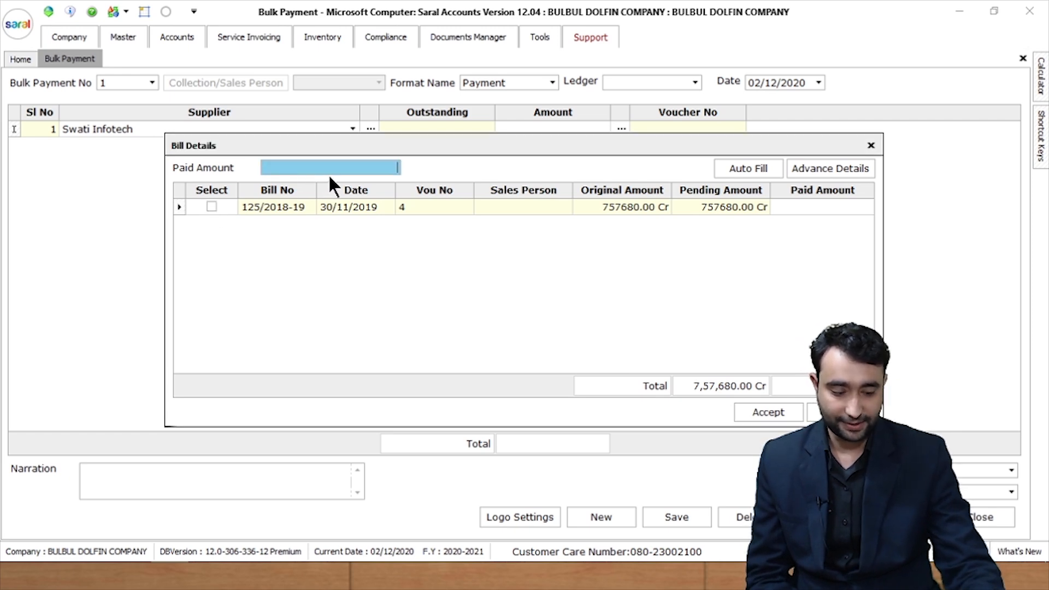
Step: Enter a paid amount of 65000, allocate it to bill 125/2018-19, accept the bill details, and commit the supplier row
text(65000)
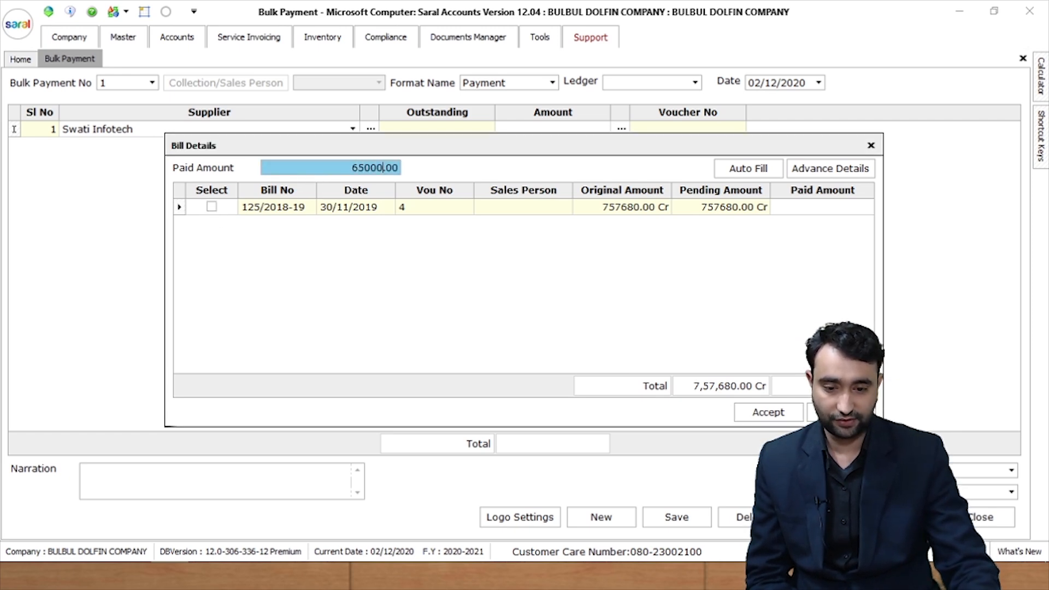
click(210, 208)
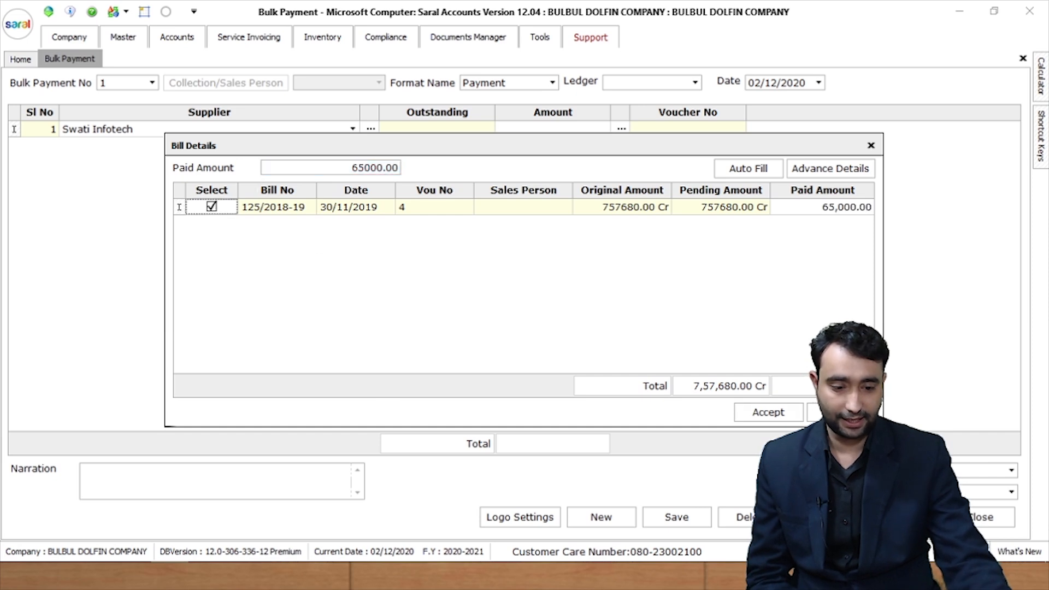
click(753, 411)
click(516, 310)
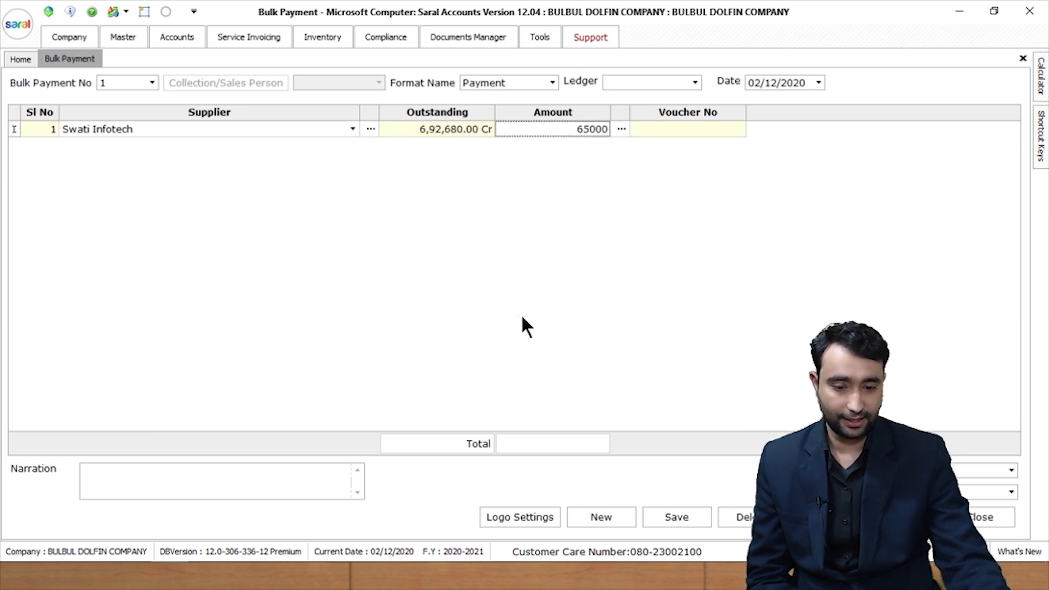
key(Tab)
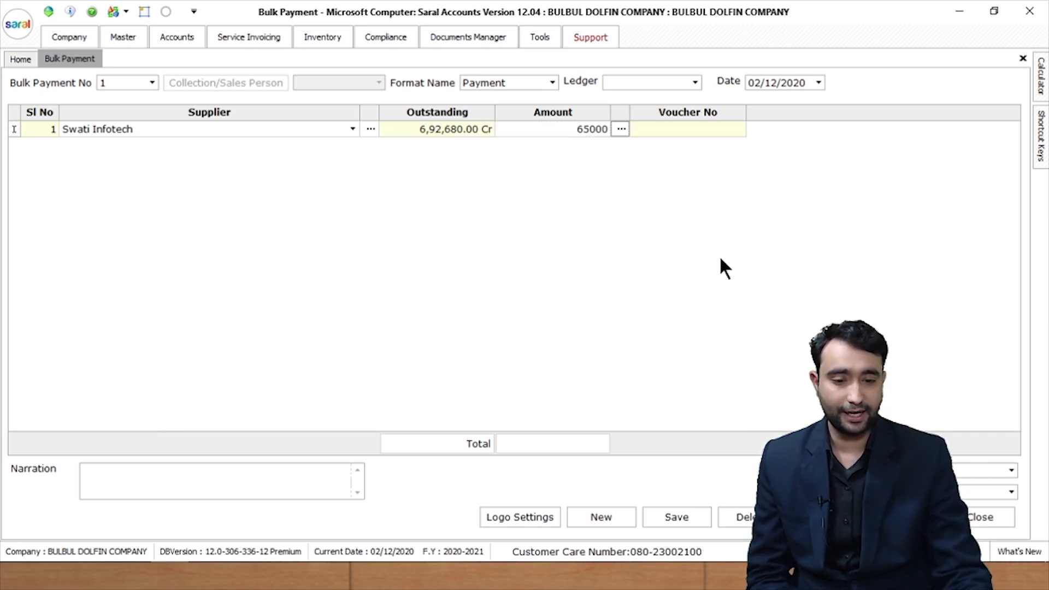
key(Tab)
key(Return)
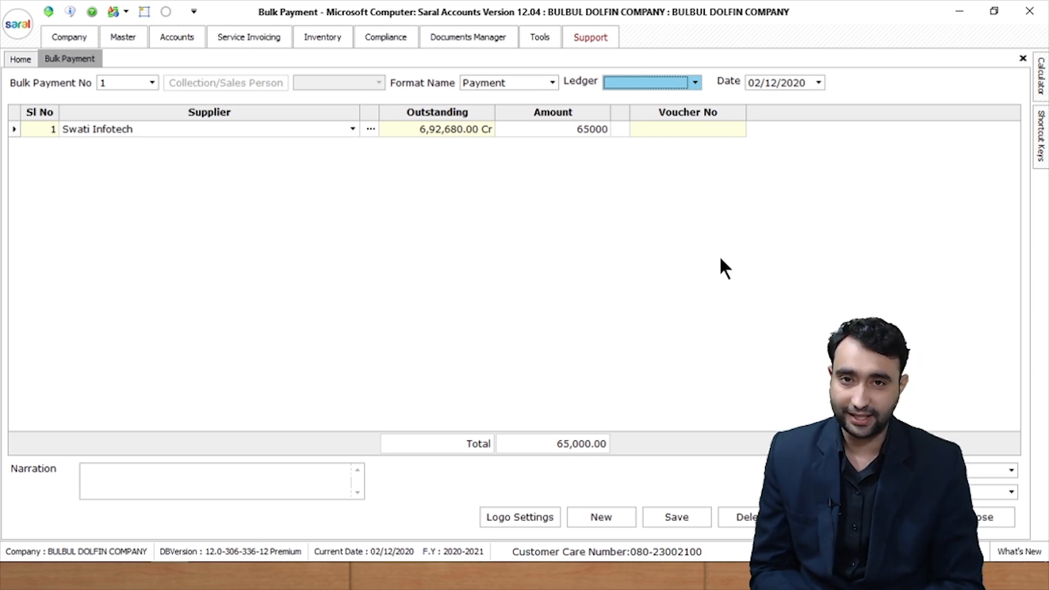
click(229, 420)
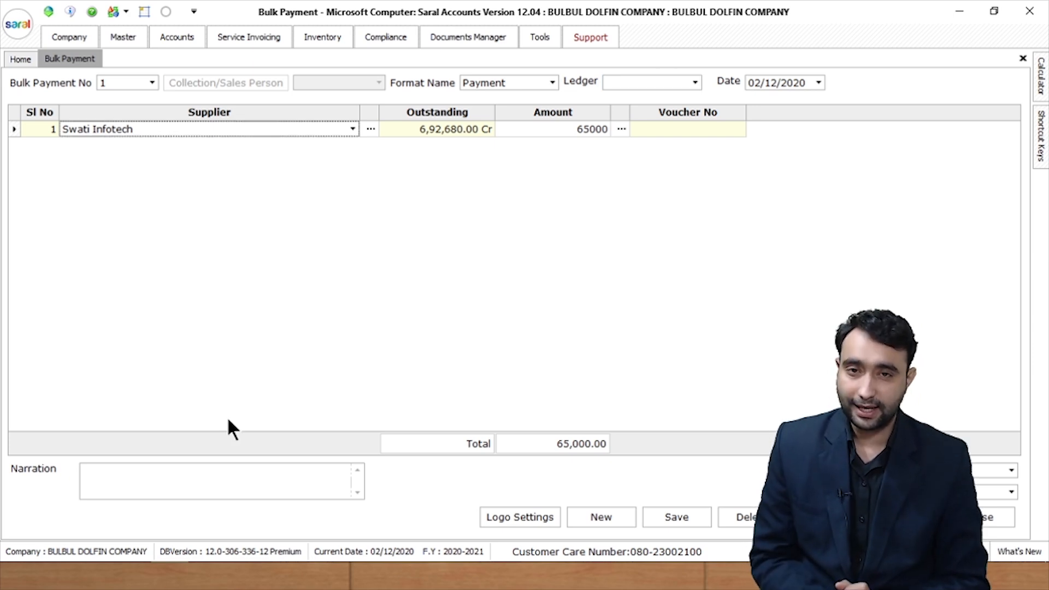